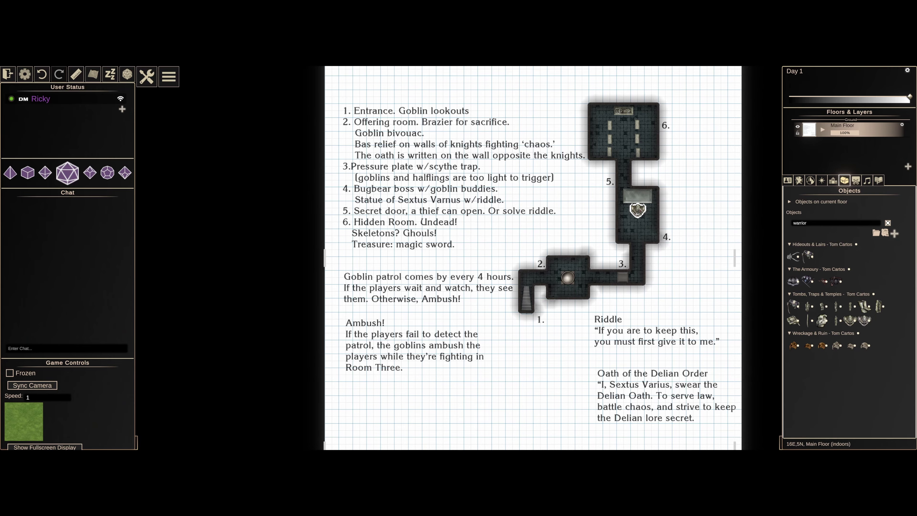
Move the warrior statue up onto the slab in room 4 and paste a copy against the north wall of room 2
{"action": "left_click_drag", "start_coordinate": [639, 210], "coordinate": [639, 195]}
{"action": "right_click", "coordinate": [640, 196]}
{"action": "left_click", "coordinate": [663, 277]}
{"action": "right_click", "coordinate": [570, 263]}
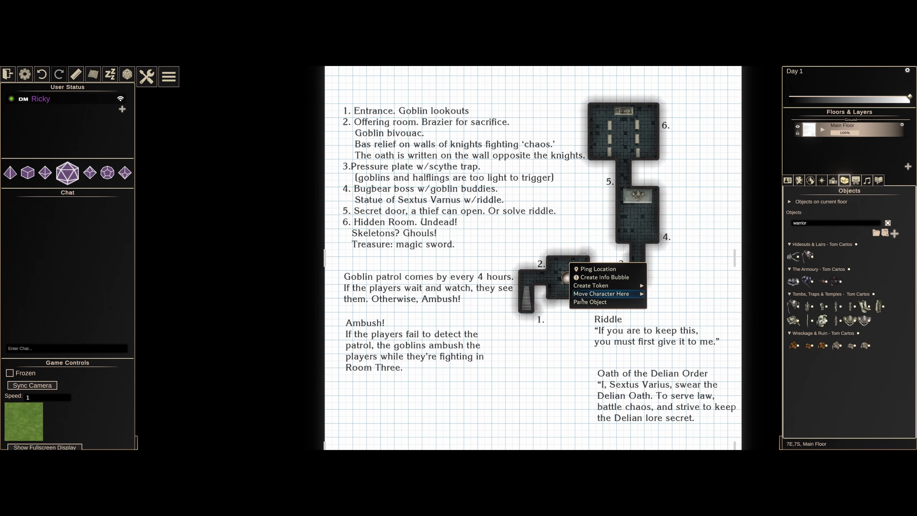
{"action": "left_click", "coordinate": [590, 302]}
{"action": "scroll", "coordinate": [713, 227], "scroll_direction": "up", "scroll_amount": 5}
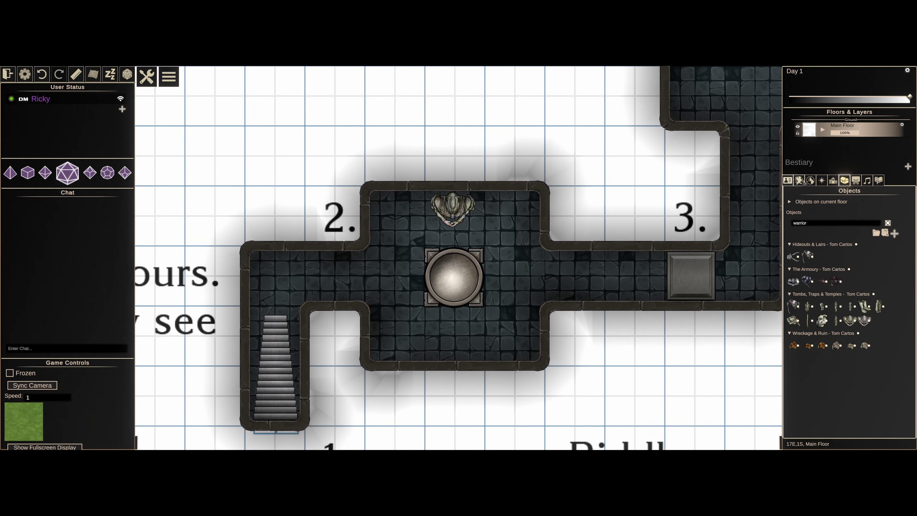
Draw a walls-only Stone Slab Wall down the east side of room 2, closing it off from the corridor to area 3
{"action": "left_click", "coordinate": [832, 180]}
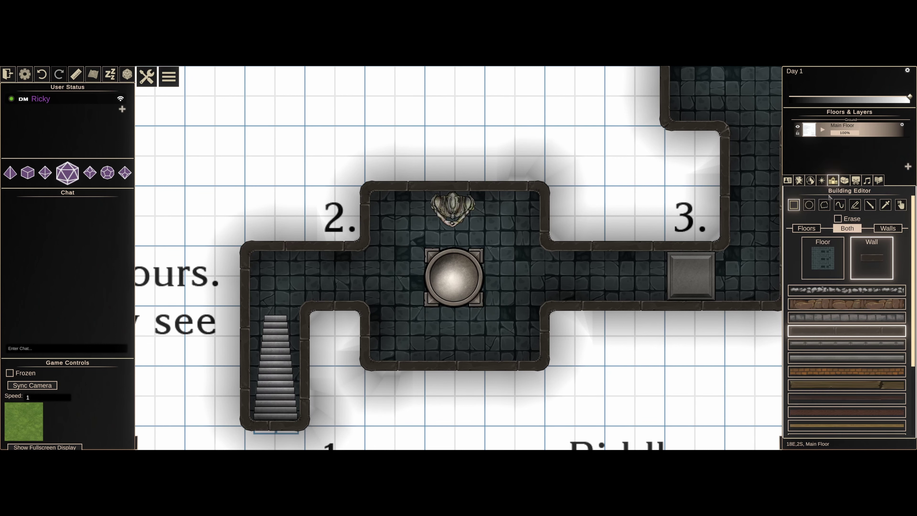
{"action": "left_click", "coordinate": [878, 228]}
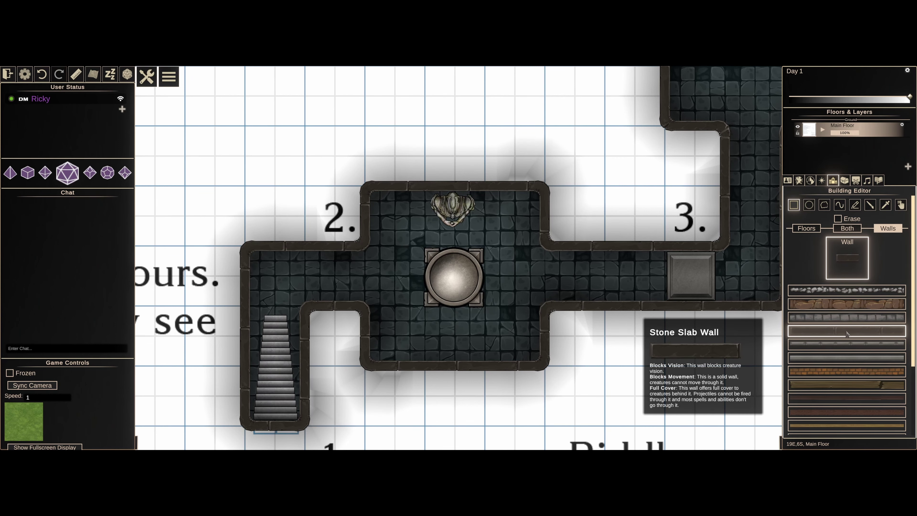
{"action": "left_click", "coordinate": [825, 207]}
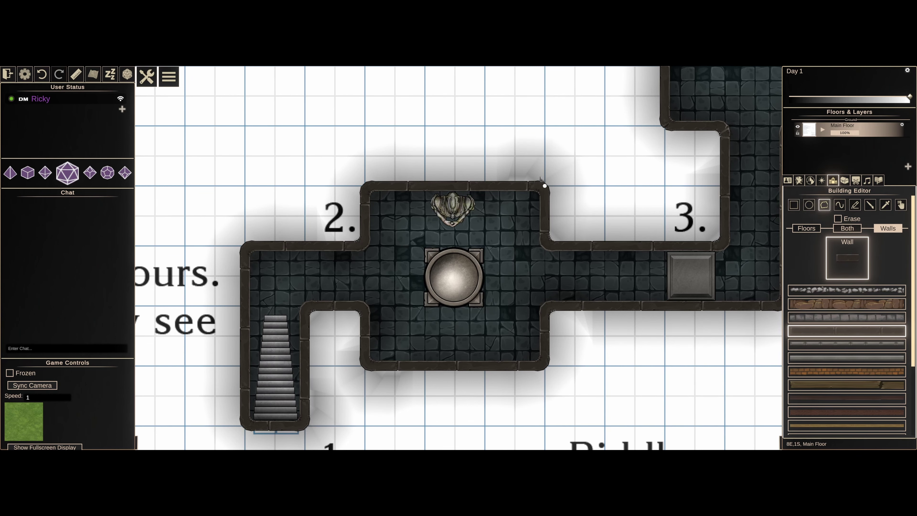
{"action": "left_click", "coordinate": [489, 183]}
{"action": "left_click", "coordinate": [544, 187]}
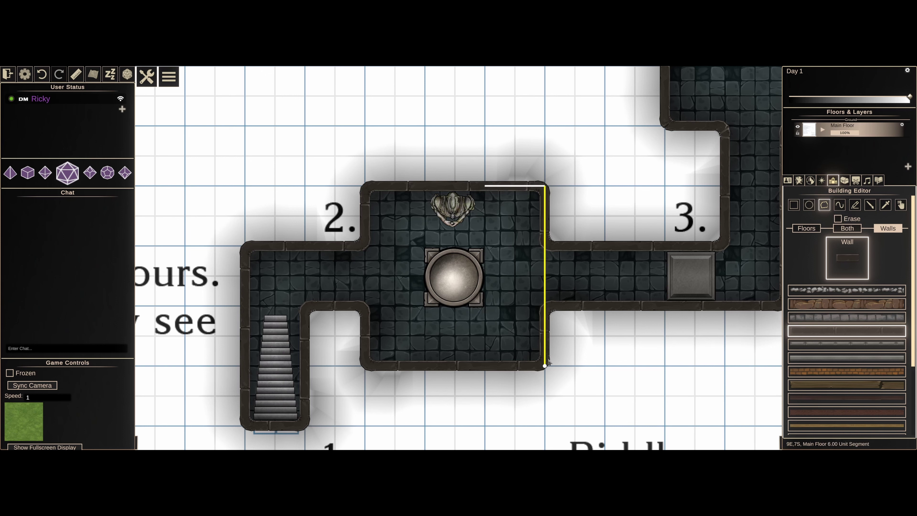
{"action": "left_click", "coordinate": [545, 365]}
{"action": "double_click", "coordinate": [486, 365]}
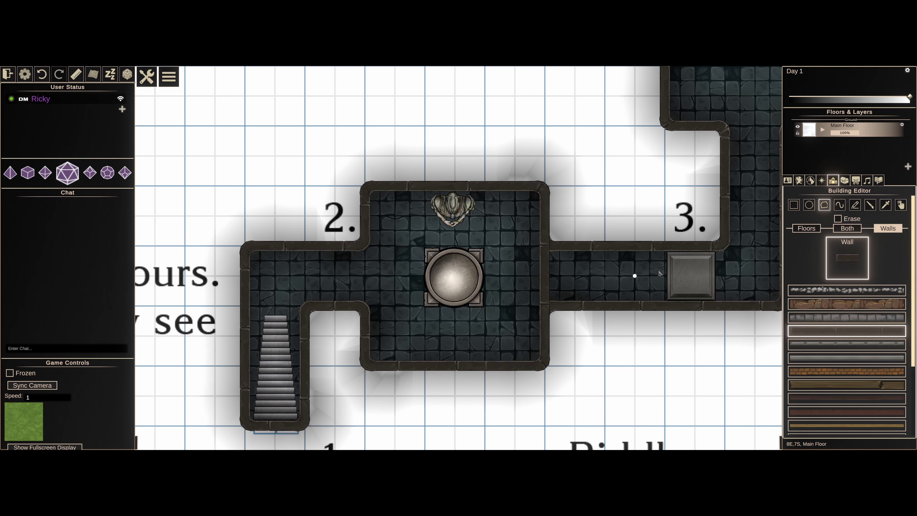
Search the objects for "door", place a pair of doors in room 2's east wall at the corridor, and flip the northern one
{"action": "left_click", "coordinate": [844, 179]}
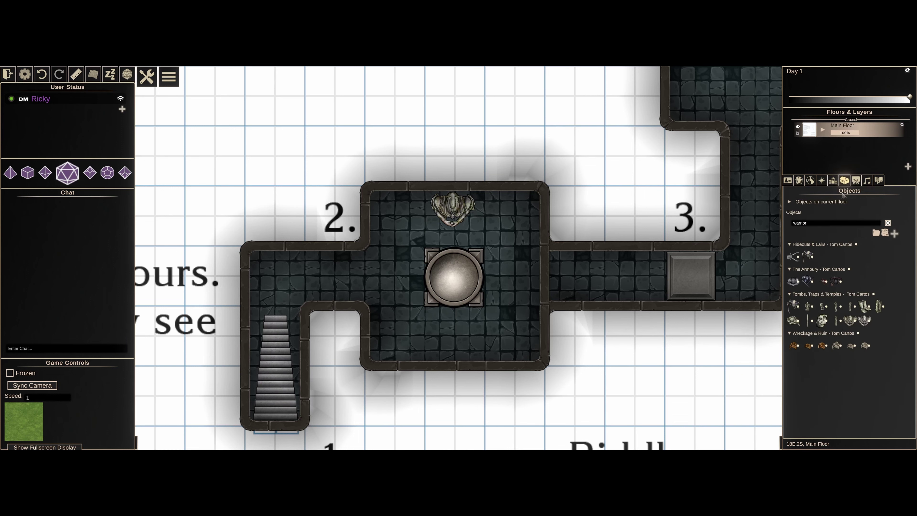
{"action": "left_click", "coordinate": [824, 224]}
{"action": "type", "text": "door"}
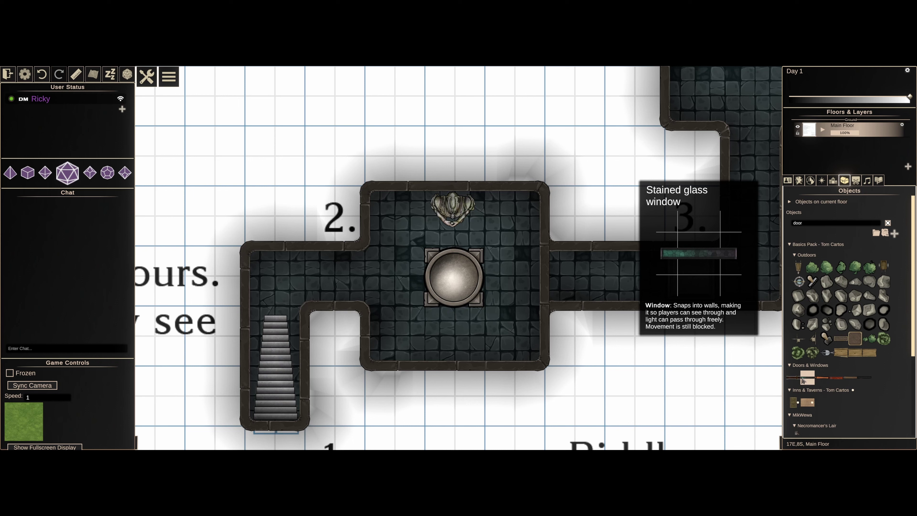
{"action": "left_click", "coordinate": [794, 377]}
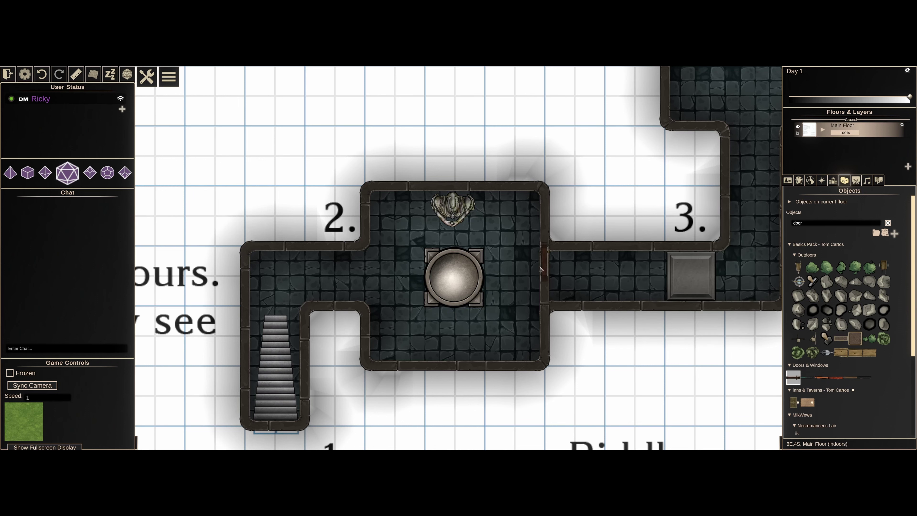
{"action": "left_click", "coordinate": [547, 298]}
{"action": "right_click", "coordinate": [546, 263]}
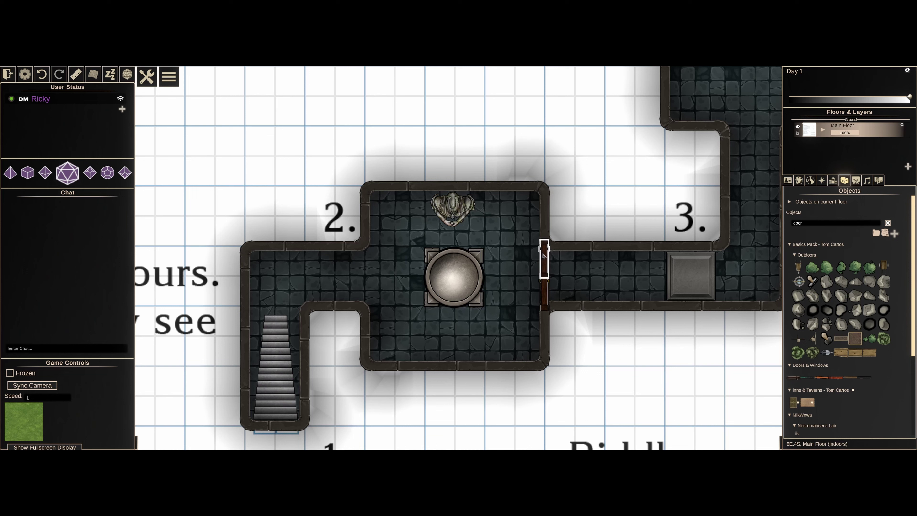
{"action": "right_click", "coordinate": [545, 255]}
{"action": "left_click", "coordinate": [559, 317]}
{"action": "left_click", "coordinate": [591, 371]}
Draw a Stone Slab Wall along the south side of room 4, closing it off from the corridor
{"action": "key", "text": "d"}
{"action": "key", "text": "w"}
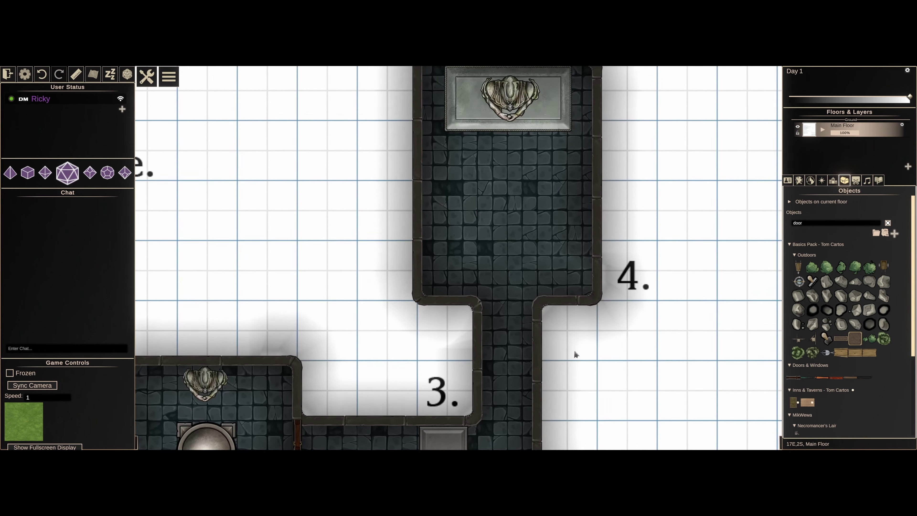
{"action": "left_click", "coordinate": [833, 180]}
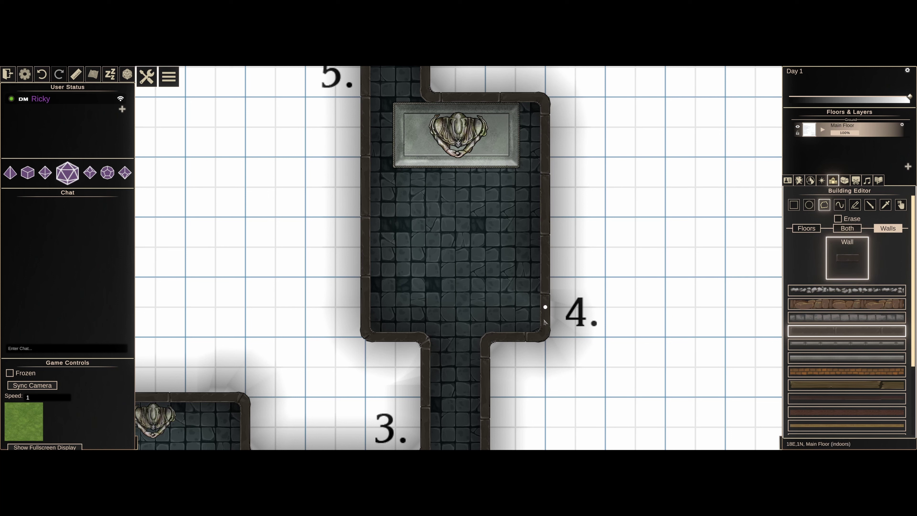
{"action": "left_click", "coordinate": [545, 337]}
{"action": "left_click", "coordinate": [364, 337]}
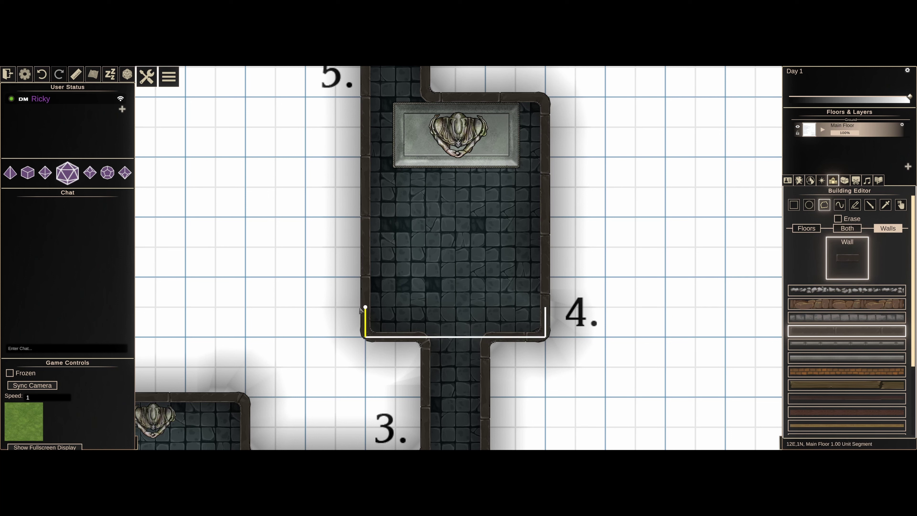
{"action": "double_click", "coordinate": [364, 308]}
Place a pair of wooden doors side by side in room 4's south wall, across the corridor opening
{"action": "left_click", "coordinate": [844, 180]}
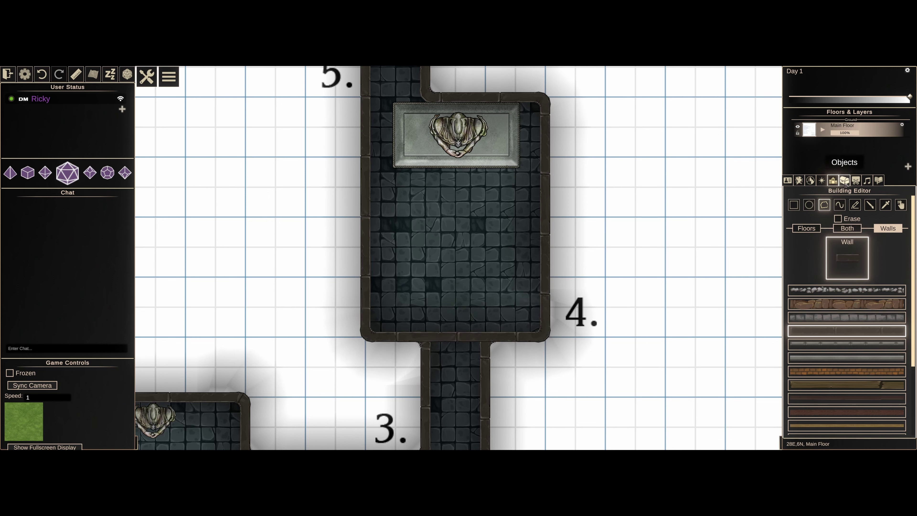
{"action": "left_click", "coordinate": [849, 379]}
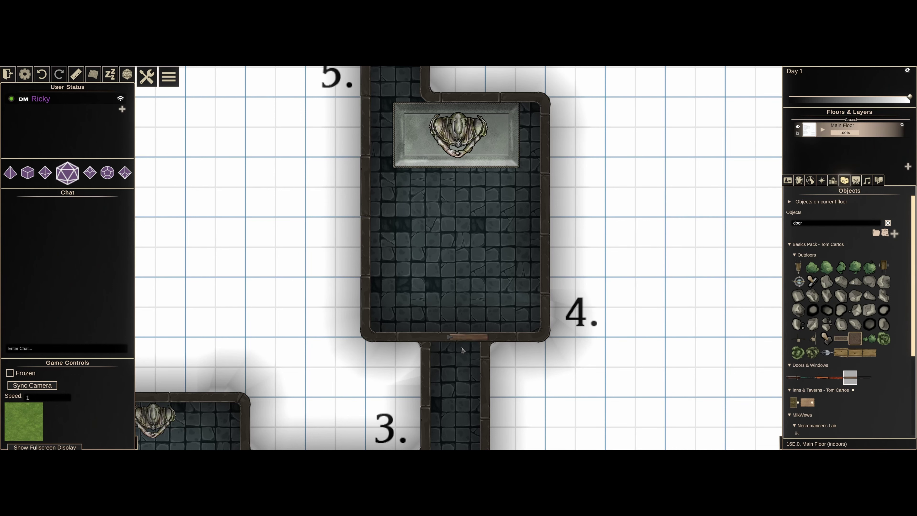
{"action": "left_click", "coordinate": [439, 344]}
{"action": "right_click", "coordinate": [470, 304]}
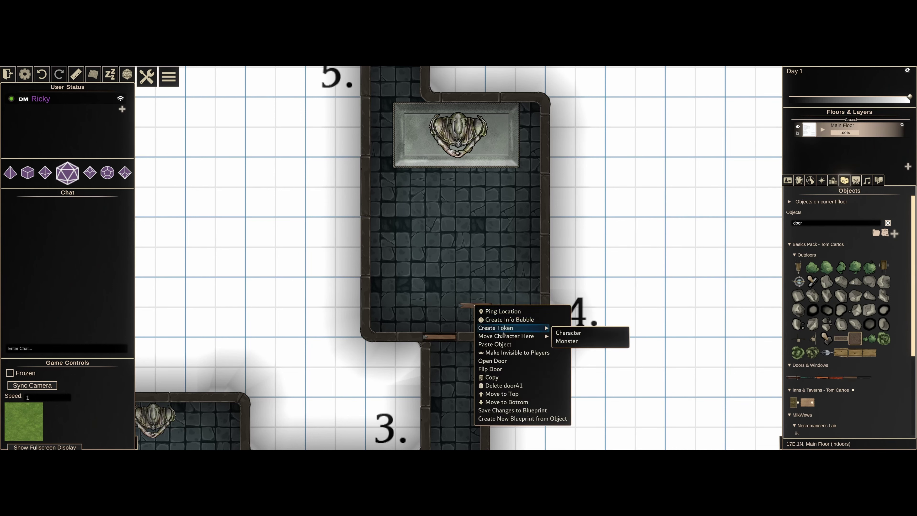
{"action": "key", "text": "Escape"}
Adjust the open rotation of both south doors of room 4 so each leaf swings roughly perpendicular into the room
{"action": "double_click", "coordinate": [476, 336]}
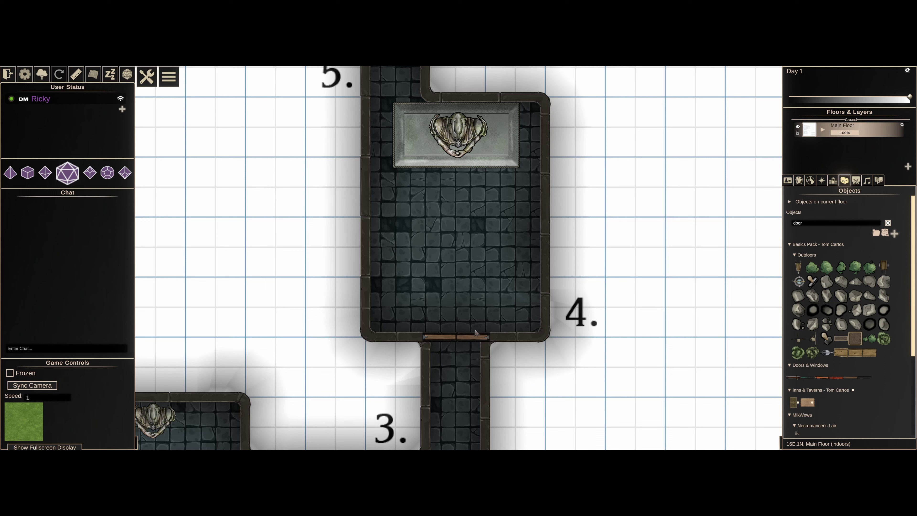
{"action": "left_click", "coordinate": [274, 286]}
{"action": "left_click_drag", "start_coordinate": [386, 284], "coordinate": [352, 277]}
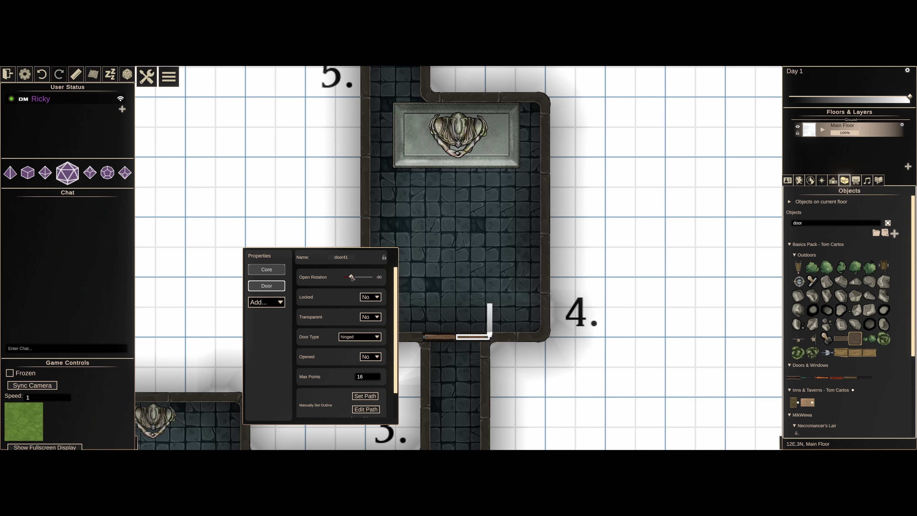
{"action": "key", "text": "ctrl+z"}
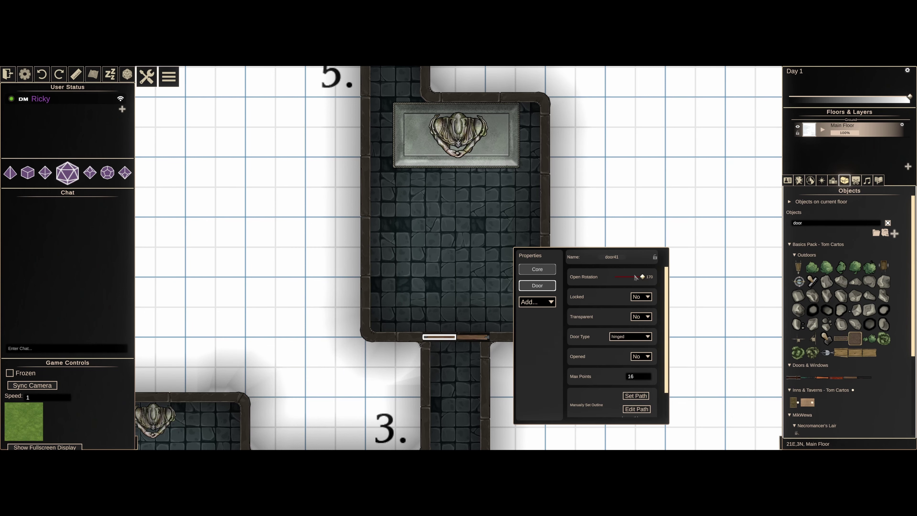
{"action": "left_click", "coordinate": [636, 277]}
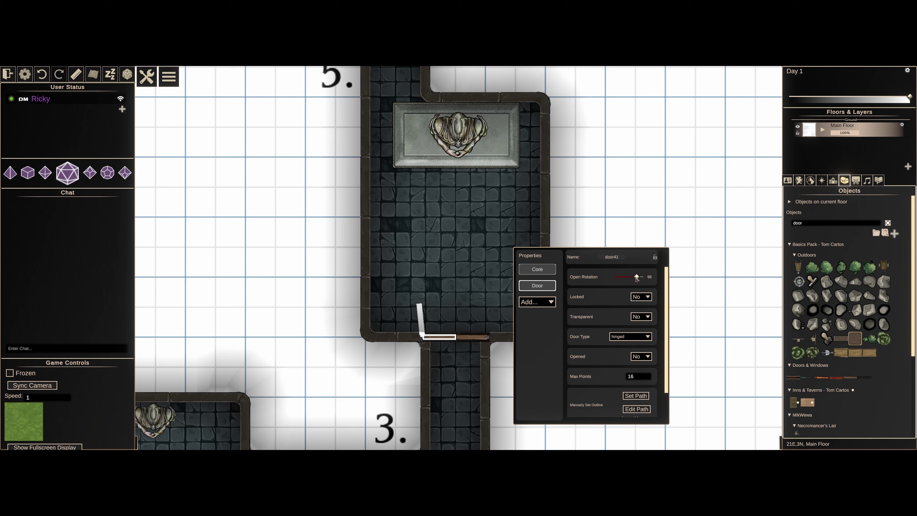
Draw a Stone Slab Wall across the north opening of room 4, separating it from corridor 5
{"action": "left_click", "coordinate": [832, 180]}
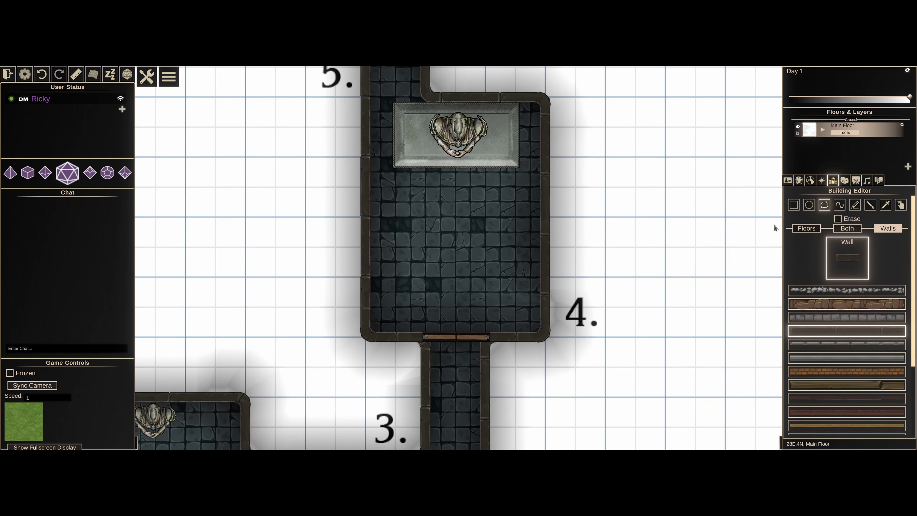
{"action": "left_click", "coordinate": [396, 97]}
{"action": "left_click", "coordinate": [373, 101]}
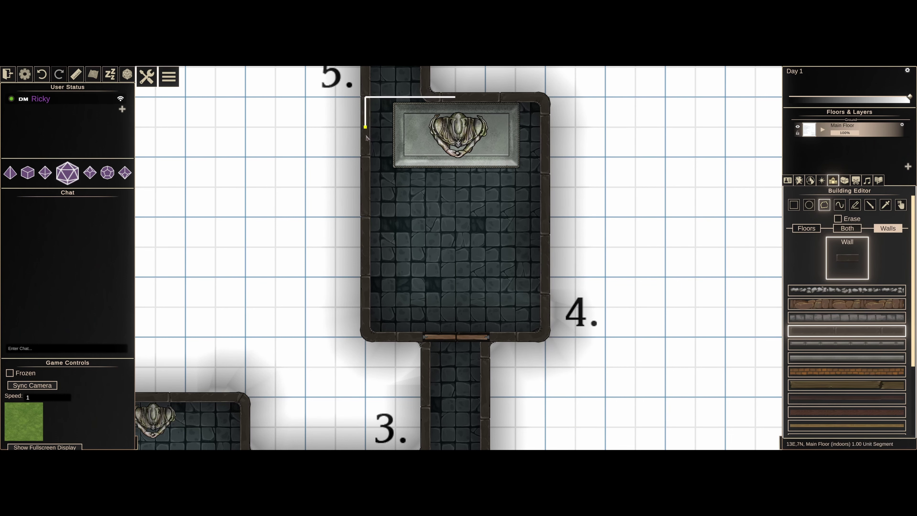
{"action": "right_click", "coordinate": [366, 138]}
Place a wooden door in the wall between room 4 and corridor 5 and make it invisible to players
{"action": "left_click", "coordinate": [845, 179]}
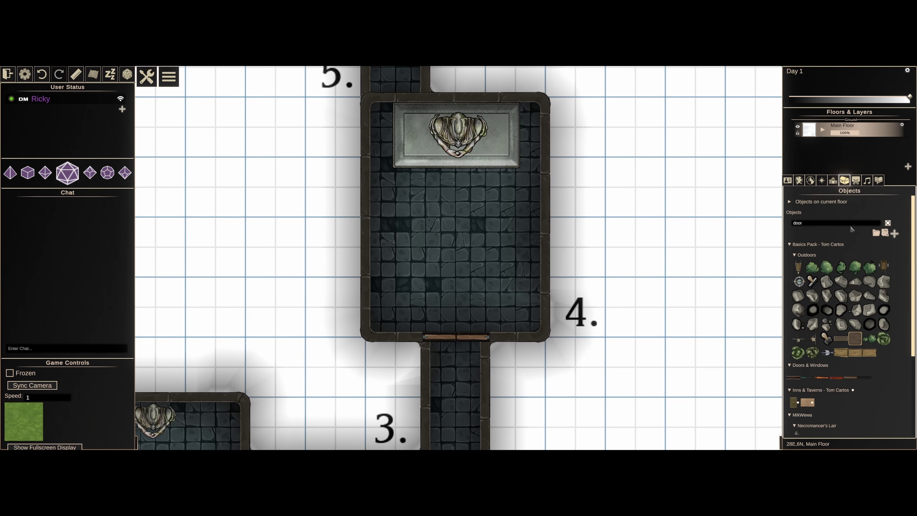
{"action": "left_click", "coordinate": [851, 383]}
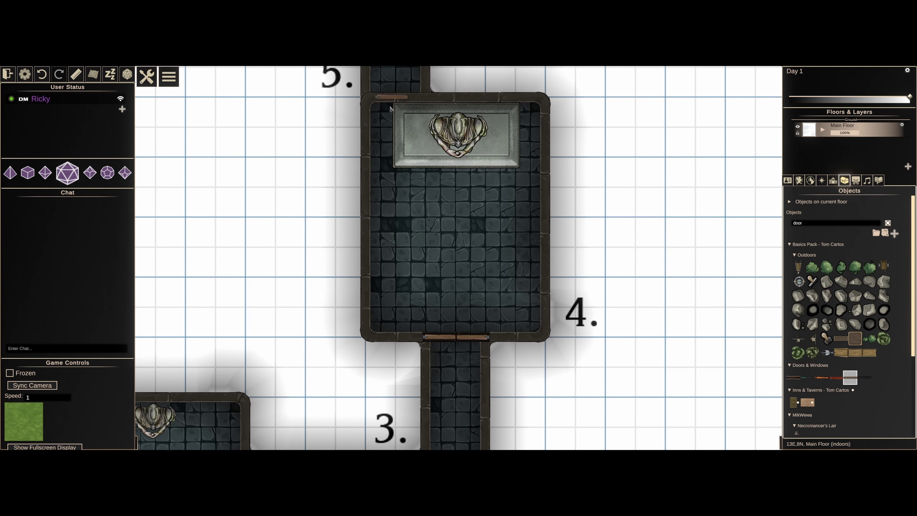
{"action": "right_click", "coordinate": [385, 101]}
{"action": "left_click", "coordinate": [407, 148]}
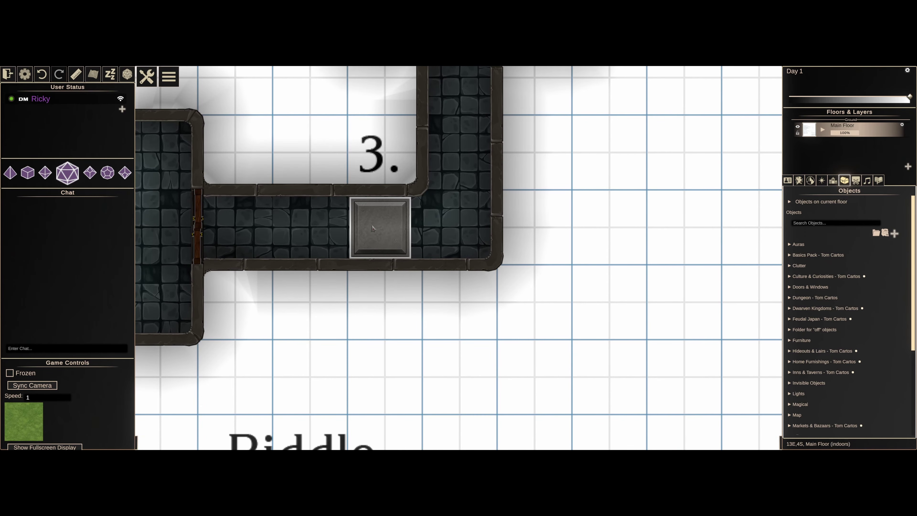
Move the stone plinth to the corridor corner near area 3 and add the Pressure Plate component to it
{"action": "left_click_drag", "start_coordinate": [373, 227], "coordinate": [447, 227]}
{"action": "double_click", "coordinate": [447, 226]}
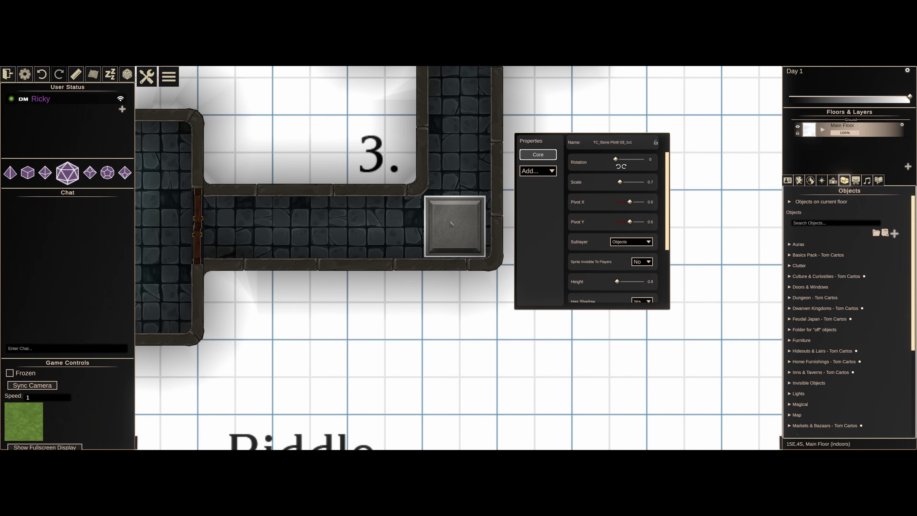
{"action": "left_click", "coordinate": [525, 174]}
{"action": "mouse_move", "coordinate": [529, 202]}
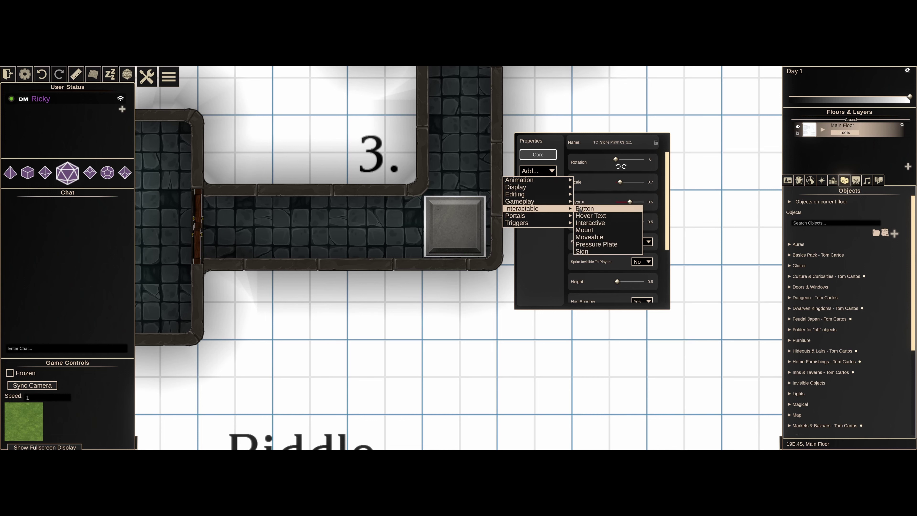
{"action": "left_click", "coordinate": [589, 244]}
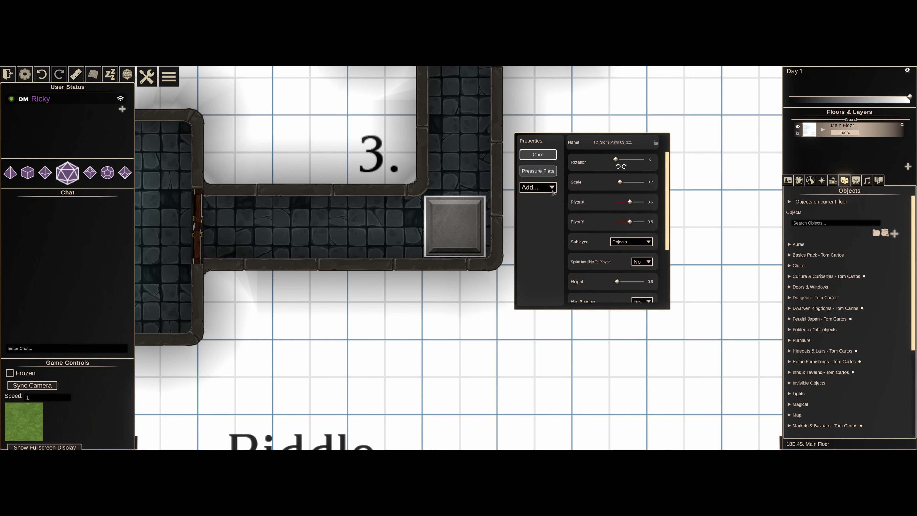
Set the pressure plate's Halt Movement to Yes and open its Filter Targets formula for editing
{"action": "left_click", "coordinate": [538, 170]}
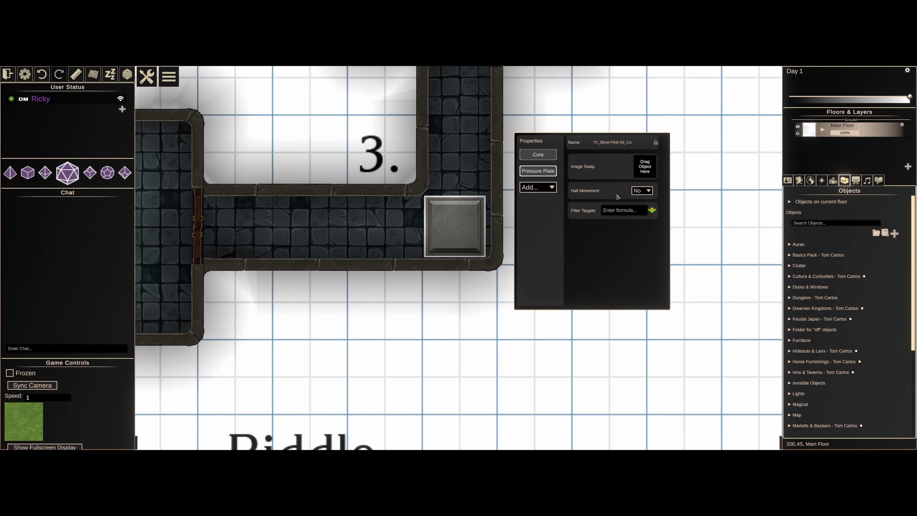
{"action": "left_click", "coordinate": [642, 191]}
{"action": "left_click", "coordinate": [640, 202]}
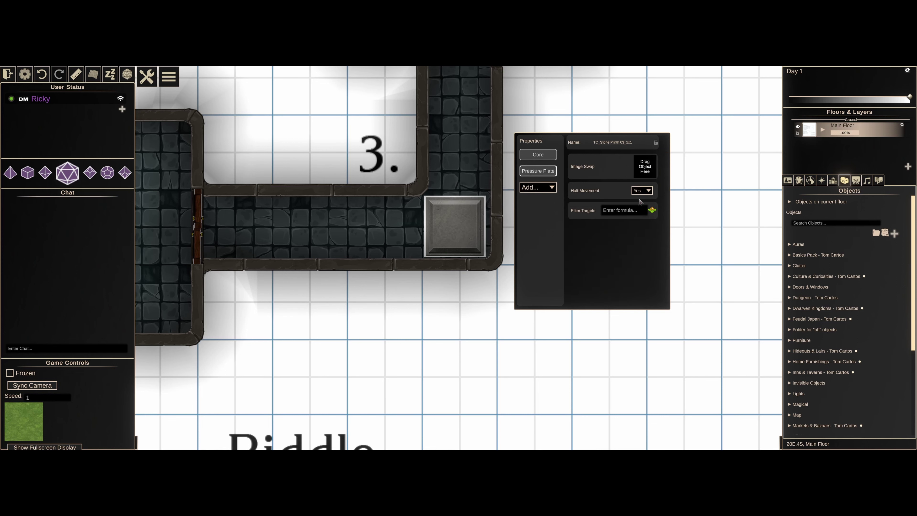
{"action": "left_click", "coordinate": [627, 210]}
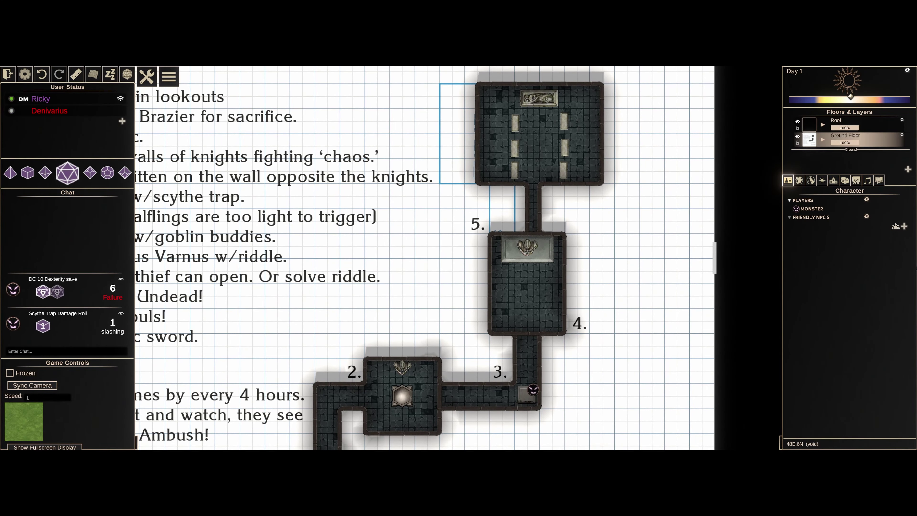
Search the bestiary for "gobli" and place goblins in room 2 and room 4
{"action": "left_click", "coordinate": [800, 181]}
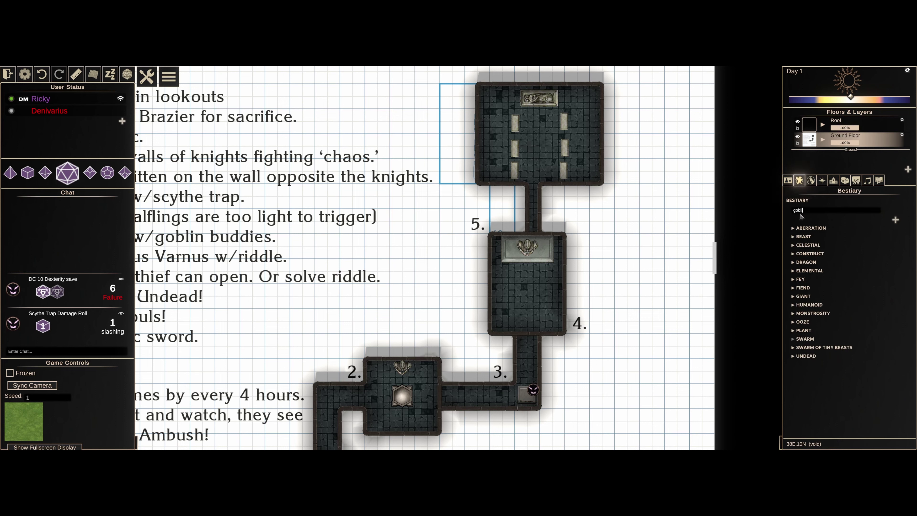
{"action": "left_click", "coordinate": [814, 245]}
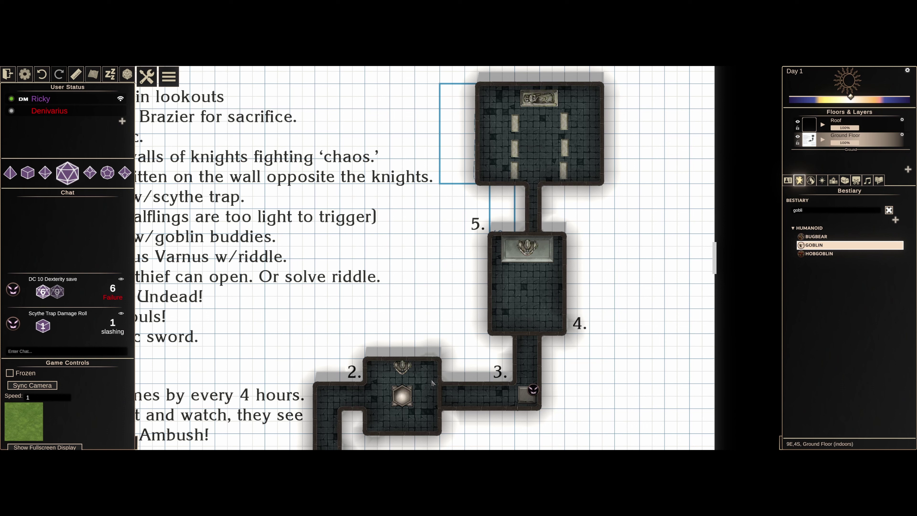
{"action": "left_click", "coordinate": [421, 377]}
{"action": "left_click", "coordinate": [534, 289]}
Place a bugbear beside the goblin in room 4 and search the bestiary for "ghoul"
{"action": "left_click", "coordinate": [817, 236]}
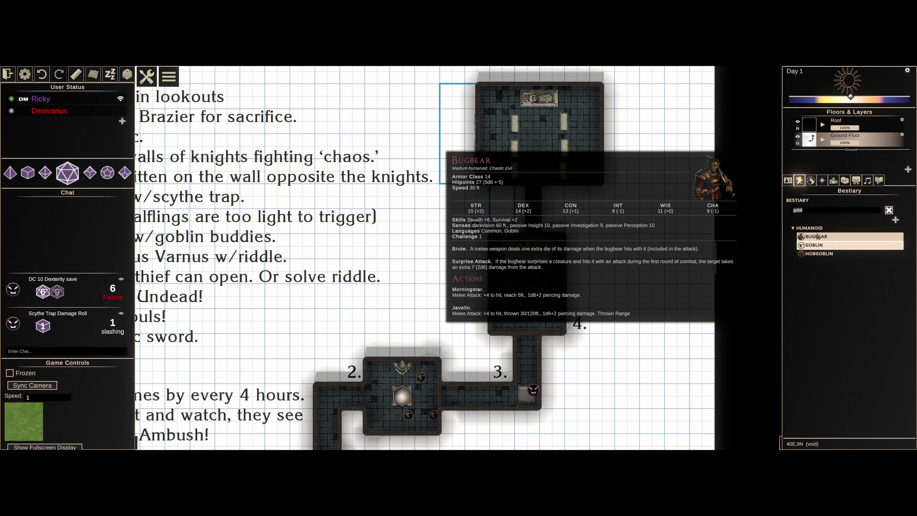
{"action": "left_click", "coordinate": [514, 297]}
{"action": "double_click", "coordinate": [798, 210]}
{"action": "type", "text": "ghoul"}
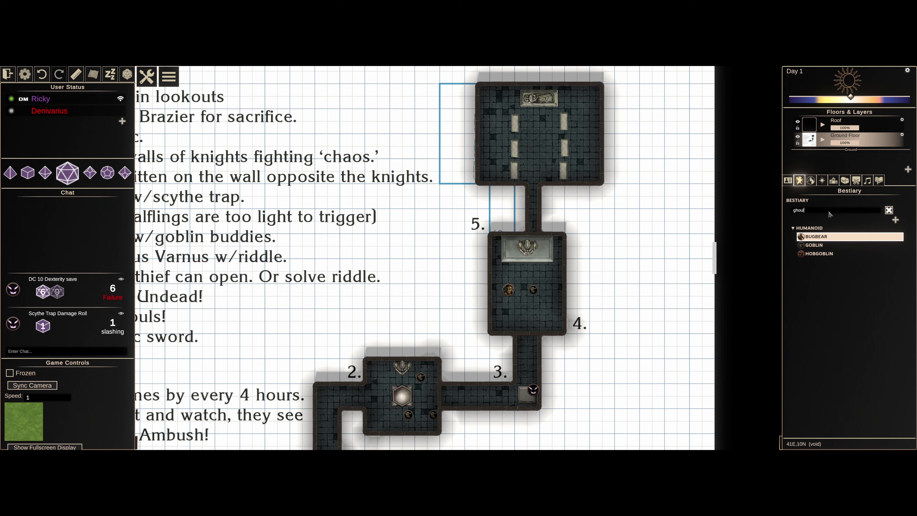
Place six ghouls in the hidden northern room, one beside each of the six slabs in the two columns
{"action": "left_click", "coordinate": [814, 236]}
{"action": "left_click", "coordinate": [519, 127]}
{"action": "left_click", "coordinate": [519, 151]}
{"action": "left_click", "coordinate": [520, 177]}
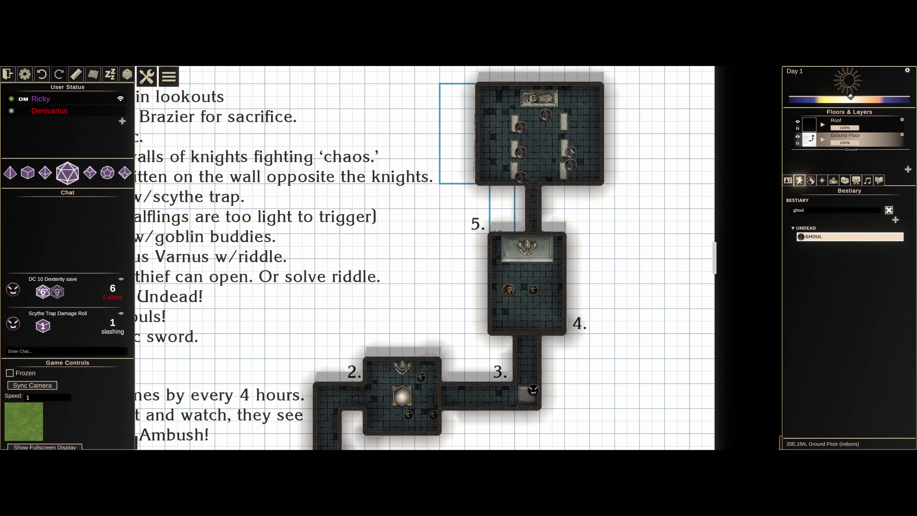
{"action": "left_click", "coordinate": [570, 151]}
{"action": "left_click", "coordinate": [570, 165]}
{"action": "key", "text": "Escape"}
{"action": "left_click_drag", "start_coordinate": [546, 110], "coordinate": [571, 128]}
{"action": "left_click_drag", "start_coordinate": [570, 165], "coordinate": [570, 177]}
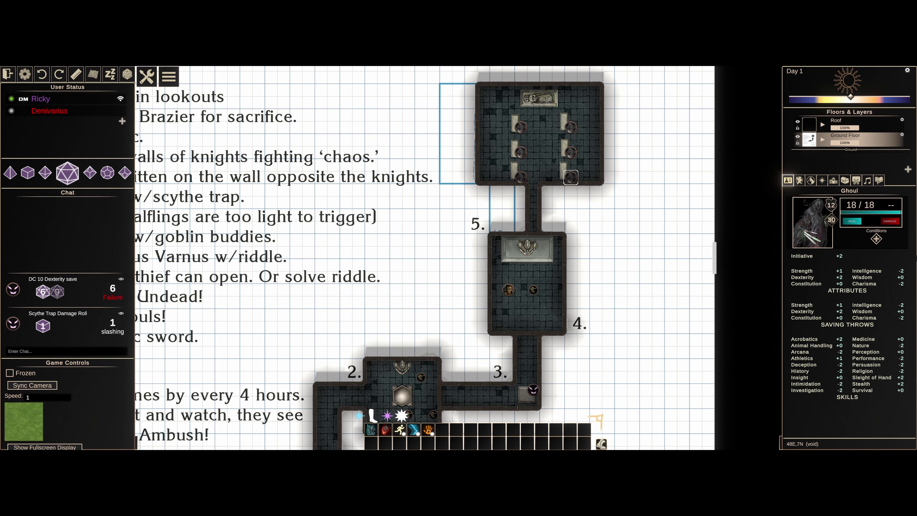
{"action": "scroll", "coordinate": [466, 98], "scroll_direction": "down", "scroll_amount": 4}
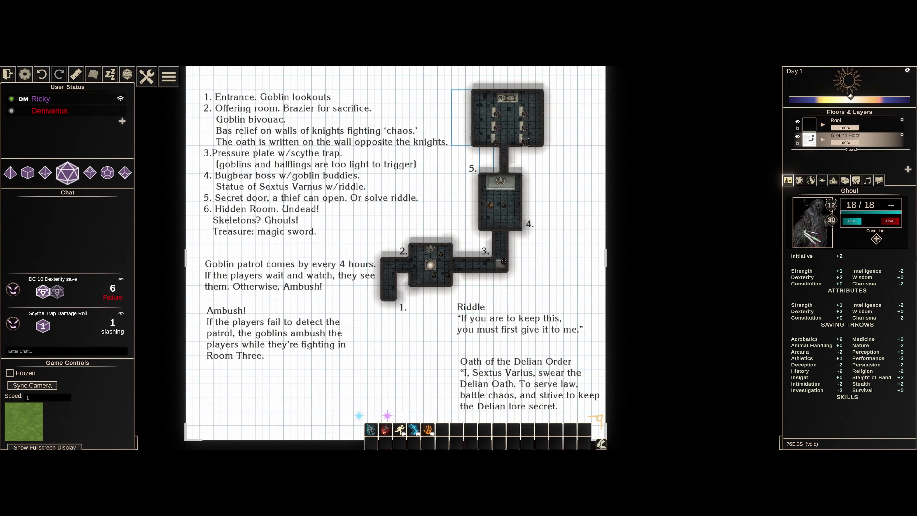
{"action": "left_click", "coordinate": [449, 293]}
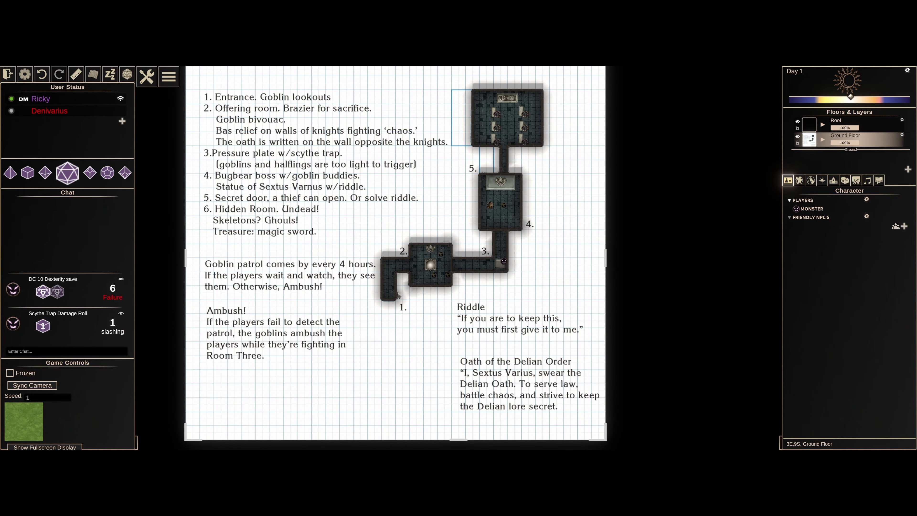
{"action": "double_click", "coordinate": [431, 265]}
{"action": "left_click", "coordinate": [468, 247]}
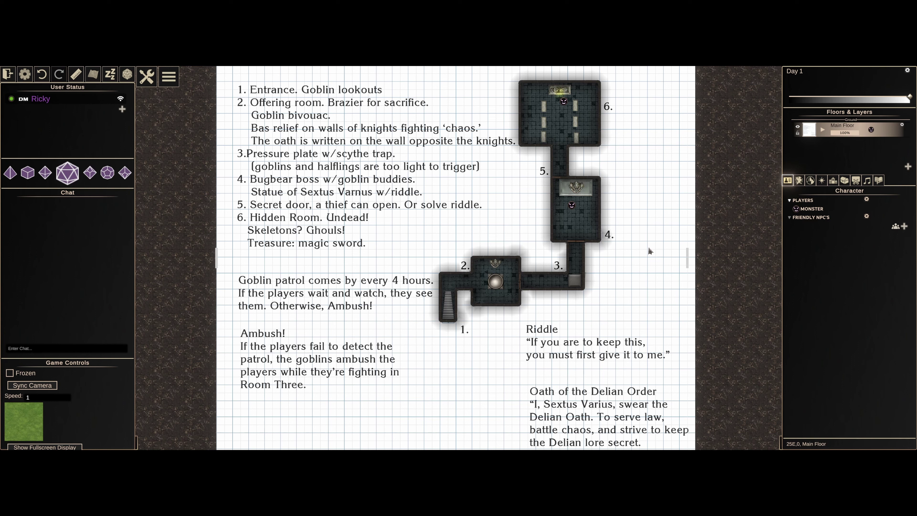
{"action": "left_click", "coordinate": [496, 283]}
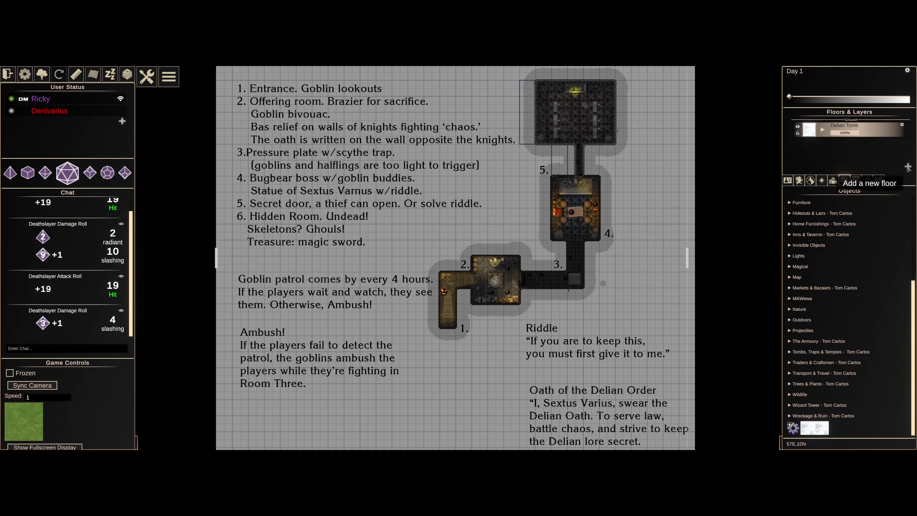
Add a new floor above Delian Tomb and name it "Czepeku Necropolis Entrance"
{"action": "left_click", "coordinate": [908, 167]}
{"action": "left_click", "coordinate": [833, 122]}
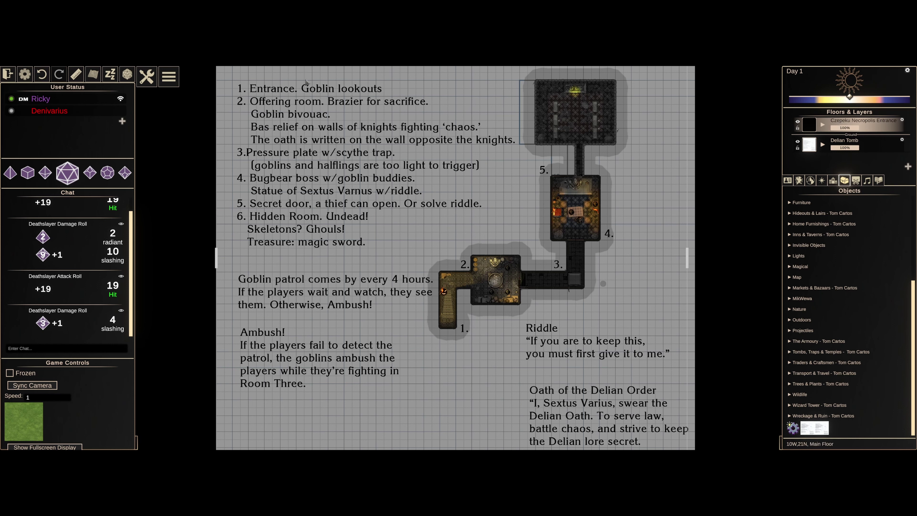
Create a new map named "Czepeku Necropolis Entrance" with square tiles, built by importing an image or UVTT file
{"action": "left_click", "coordinate": [146, 76]}
{"action": "left_click", "coordinate": [153, 122]}
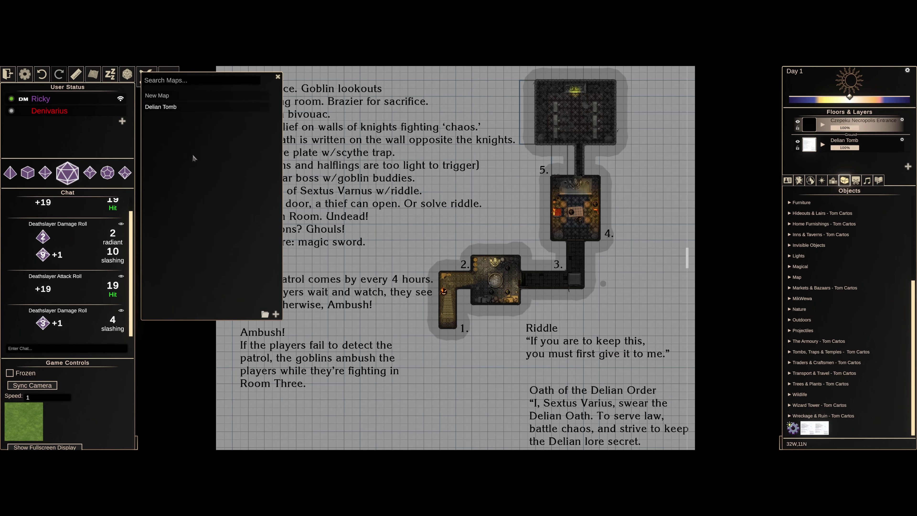
{"action": "left_click", "coordinate": [276, 314]}
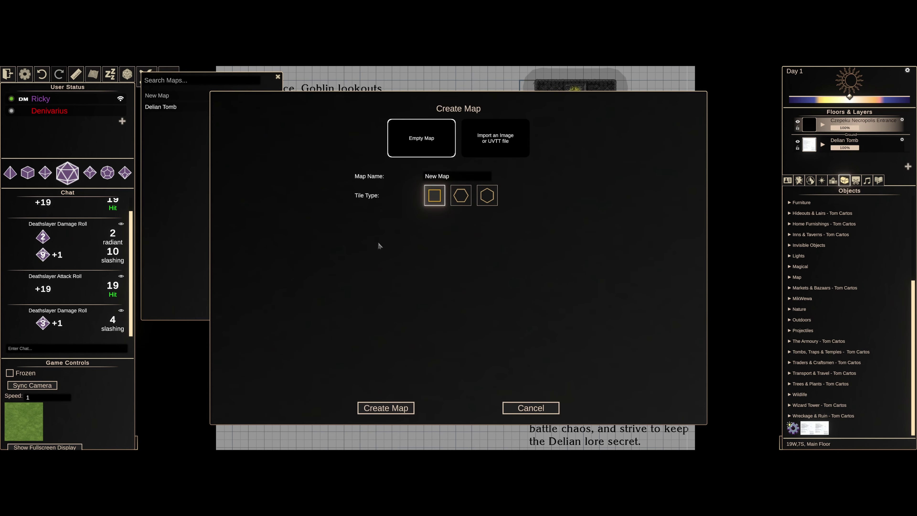
{"action": "left_click", "coordinate": [455, 178]}
{"action": "type", "text": "Czepeku Necropolis Enr"}
{"action": "key", "text": "BackSpace"}
{"action": "type", "text": "trance"}
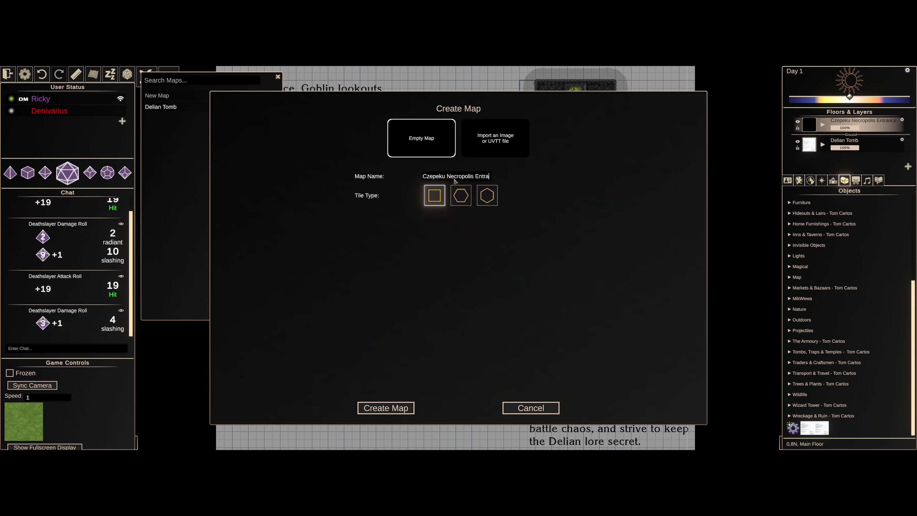
{"action": "left_click", "coordinate": [498, 143]}
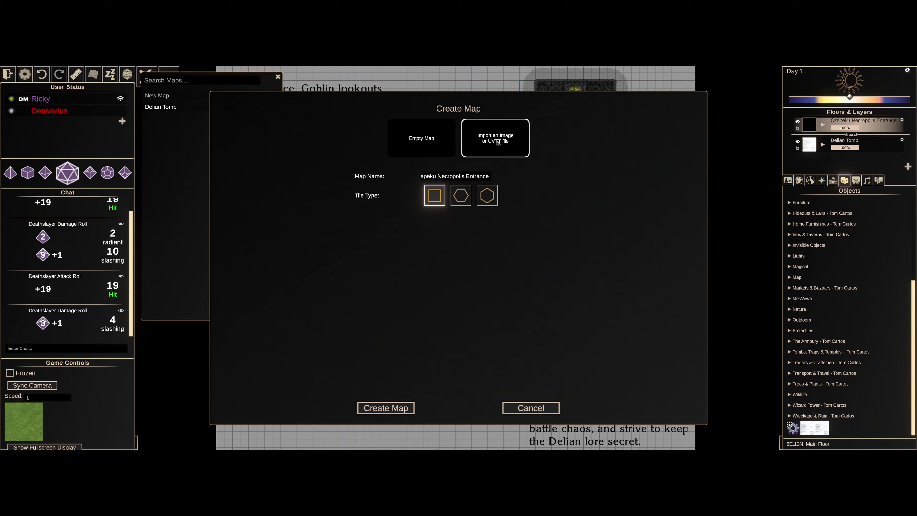
{"action": "left_click", "coordinate": [385, 407]}
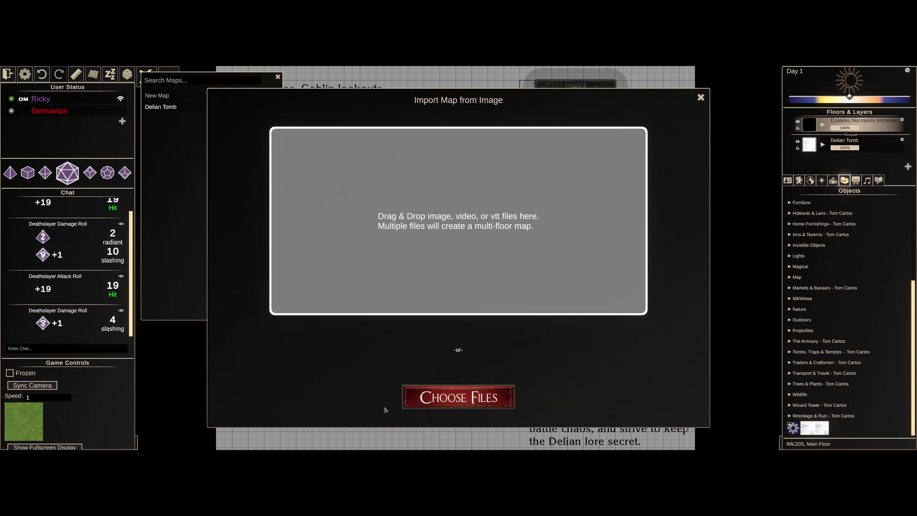
Import the two Necropolis Entrance map images, aligning the grid points for tiles of about 140 px, and finish the import
{"action": "left_click", "coordinate": [457, 396]}
{"action": "left_click", "coordinate": [465, 193]}
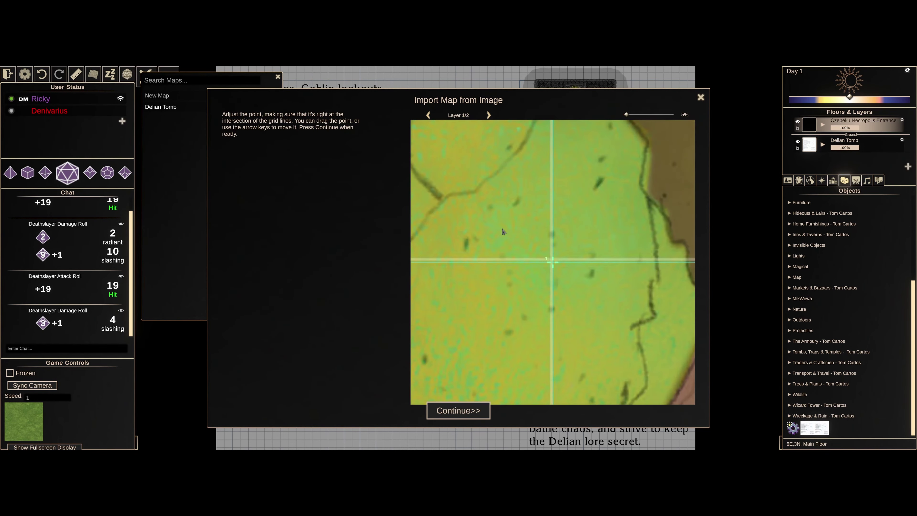
{"action": "left_click", "coordinate": [459, 406]}
{"action": "left_click", "coordinate": [552, 266]}
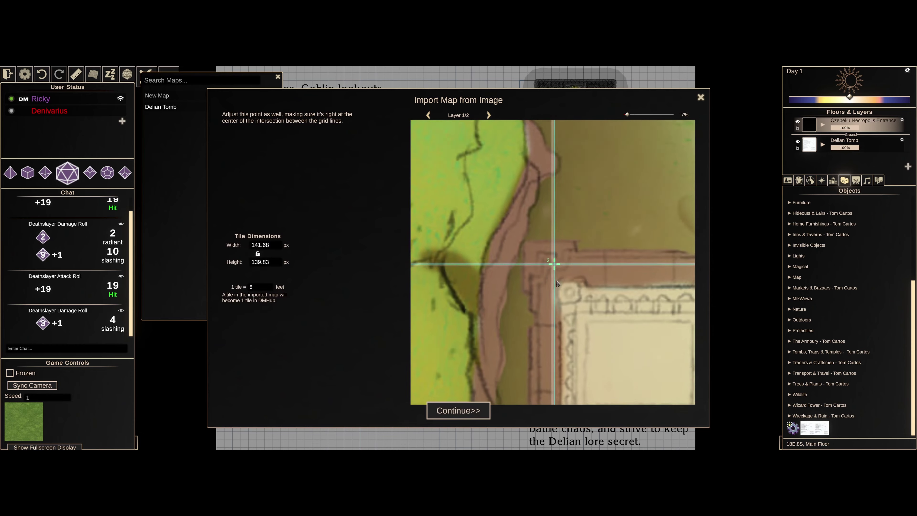
{"action": "left_click", "coordinate": [452, 414]}
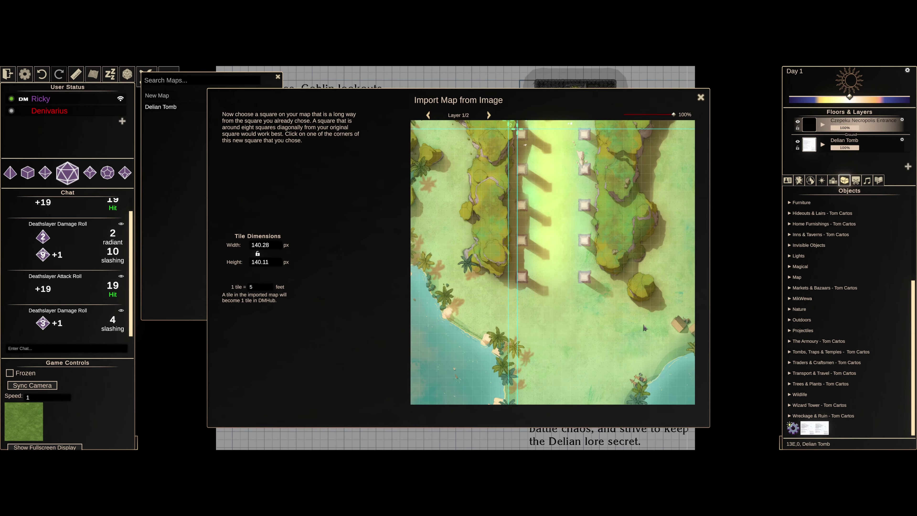
{"action": "left_click", "coordinate": [531, 228]}
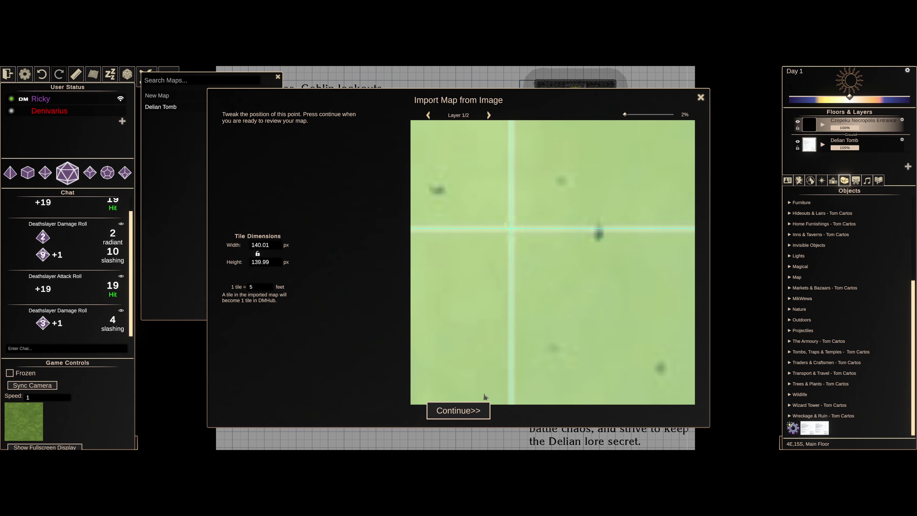
{"action": "left_click", "coordinate": [474, 412]}
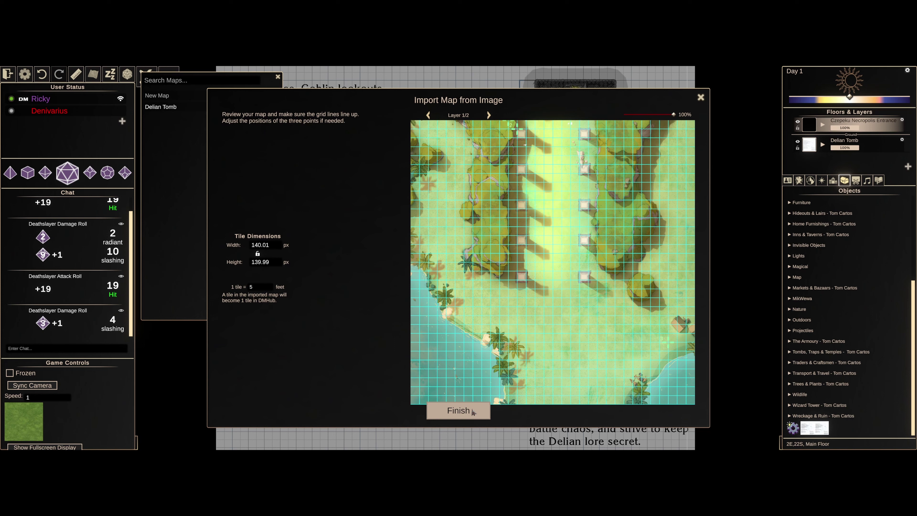
{"action": "left_click", "coordinate": [474, 412]}
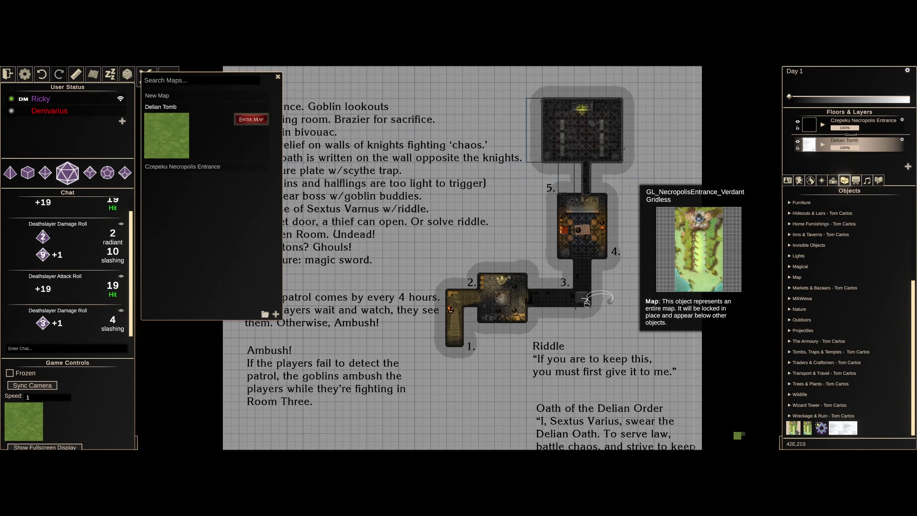
Hide the Czepeku Necropolis Entrance floor and move the torch-bearing monster token south down the stairway in area 1
{"action": "left_click", "coordinate": [876, 125]}
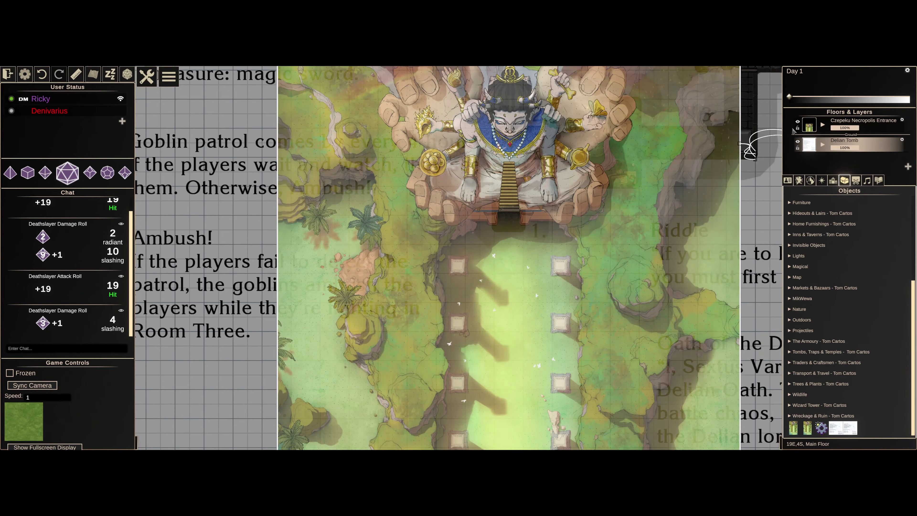
{"action": "left_click", "coordinate": [798, 123]}
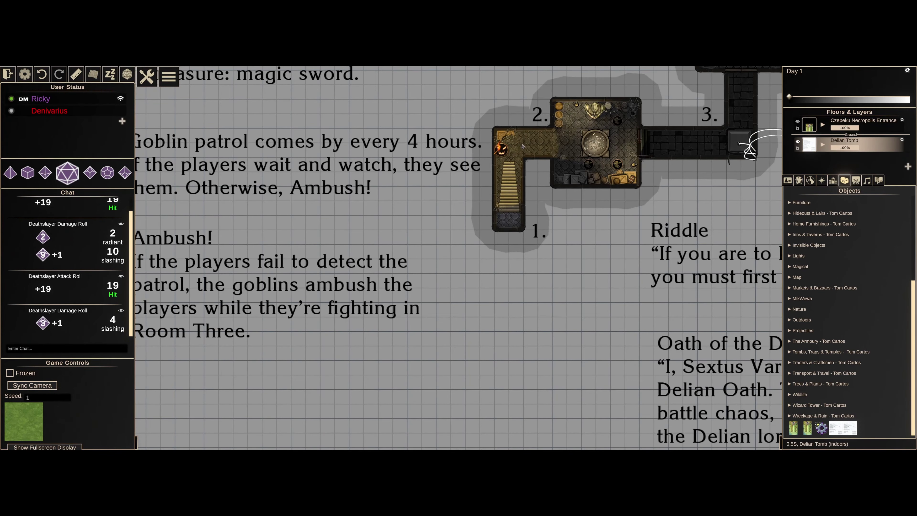
{"action": "left_click", "coordinate": [503, 148]}
{"action": "left_click_drag", "start_coordinate": [501, 149], "coordinate": [501, 266]}
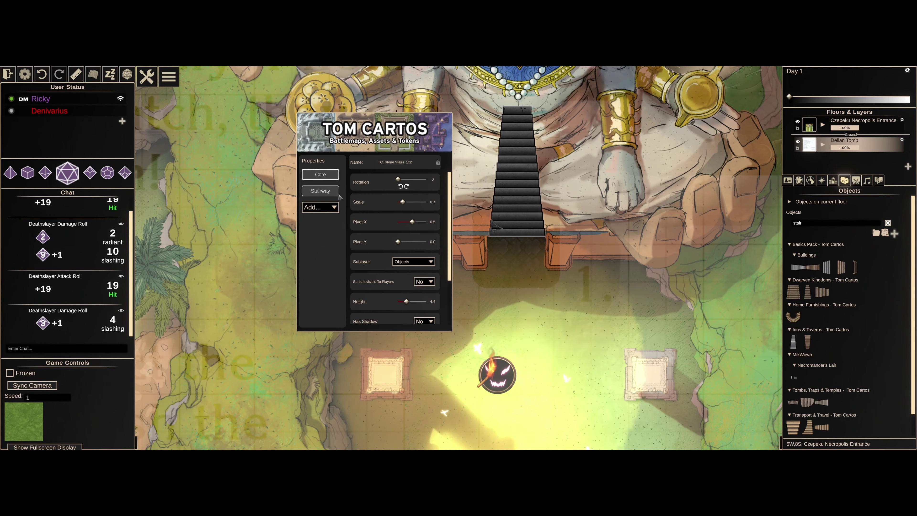
Set the stone stairs' Cut Out Hole to No and test moving the torch-bearing token between the statue entrance and the path
{"action": "left_click", "coordinate": [338, 195]}
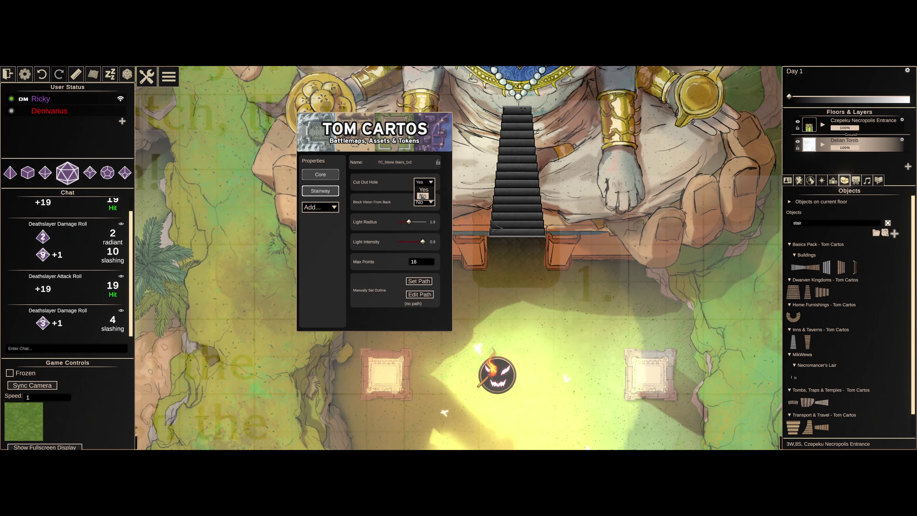
{"action": "left_click", "coordinate": [488, 273]}
{"action": "left_click", "coordinate": [498, 368]}
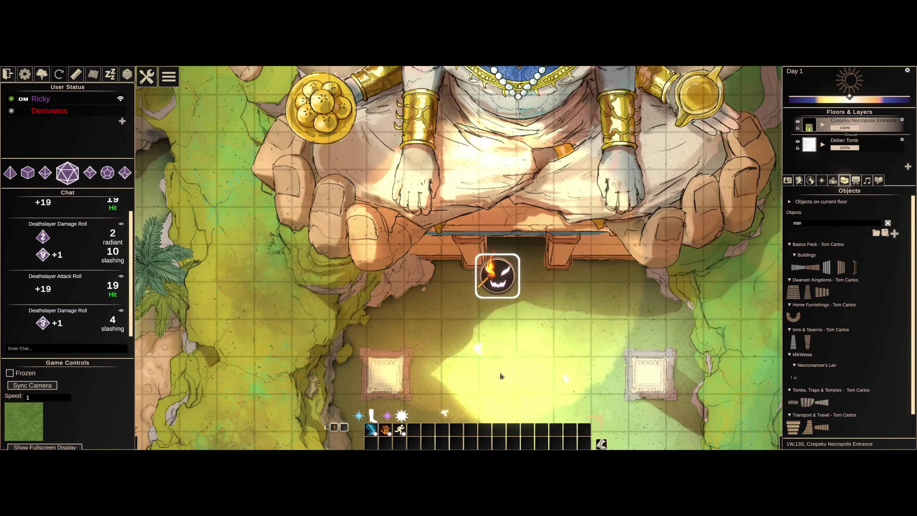
{"action": "left_click", "coordinate": [501, 376]}
Choose the Invisible Wall for drawing walls on the Czepeku Necropolis Entrance floor, with erasing turned off
{"action": "scroll", "coordinate": [501, 374], "scroll_direction": "down", "scroll_amount": 6}
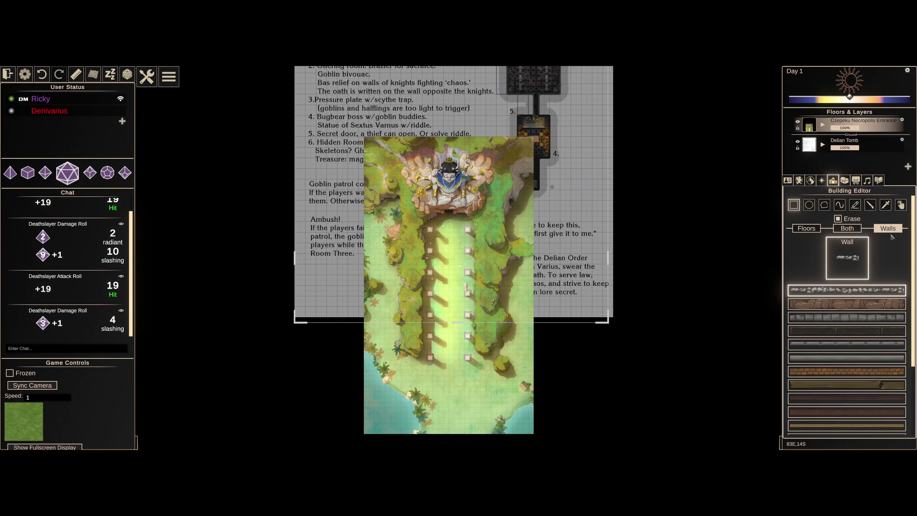
{"action": "scroll", "coordinate": [846, 289], "scroll_direction": "down", "scroll_amount": 5}
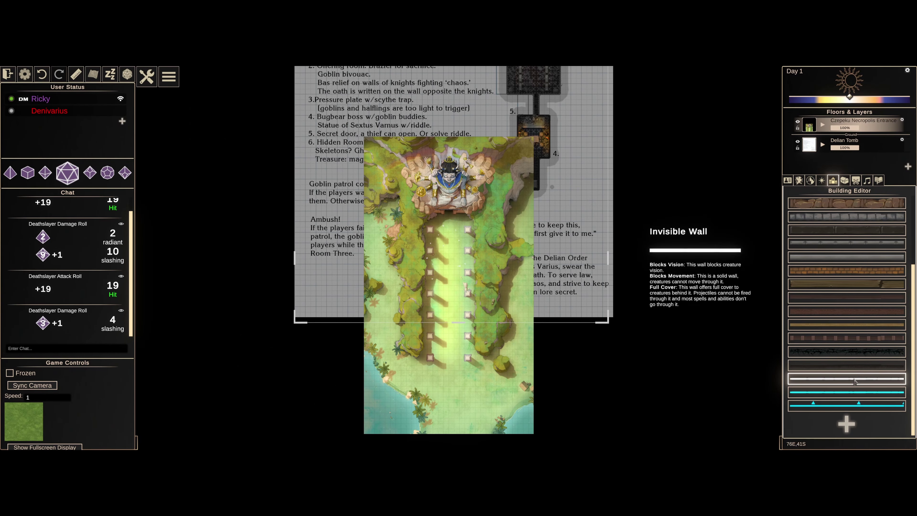
{"action": "scroll", "coordinate": [812, 325], "scroll_direction": "up", "scroll_amount": 5}
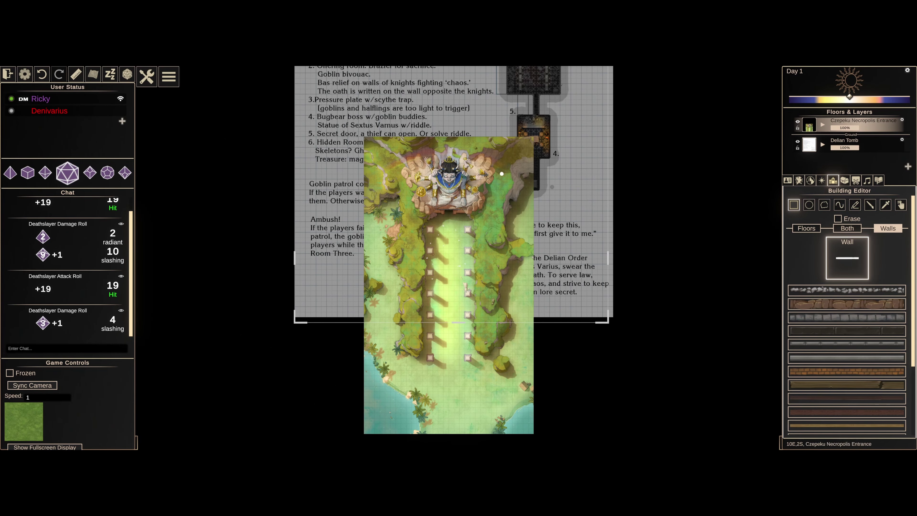
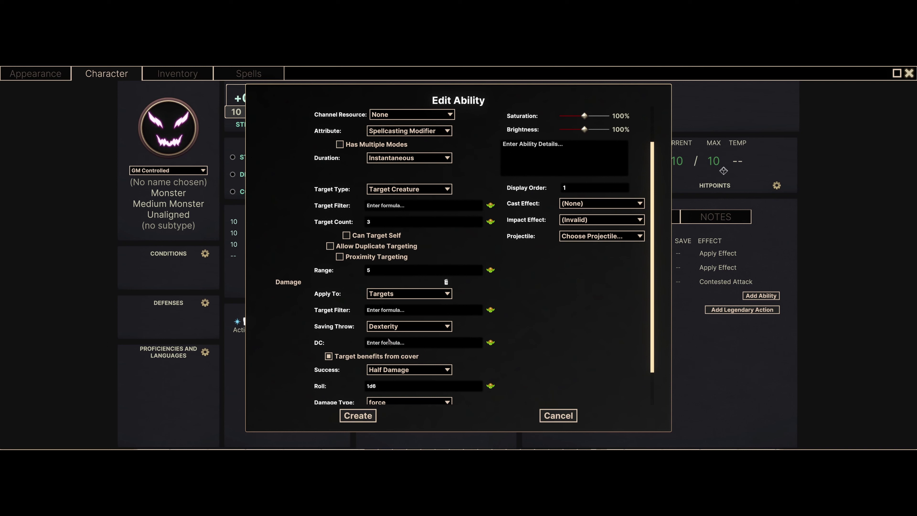
Set the damage behavior's Dexterity save to DC 10 without cover benefits and its success result to No Damage
{"action": "left_click", "coordinate": [389, 341]}
{"action": "type", "text": "10"}
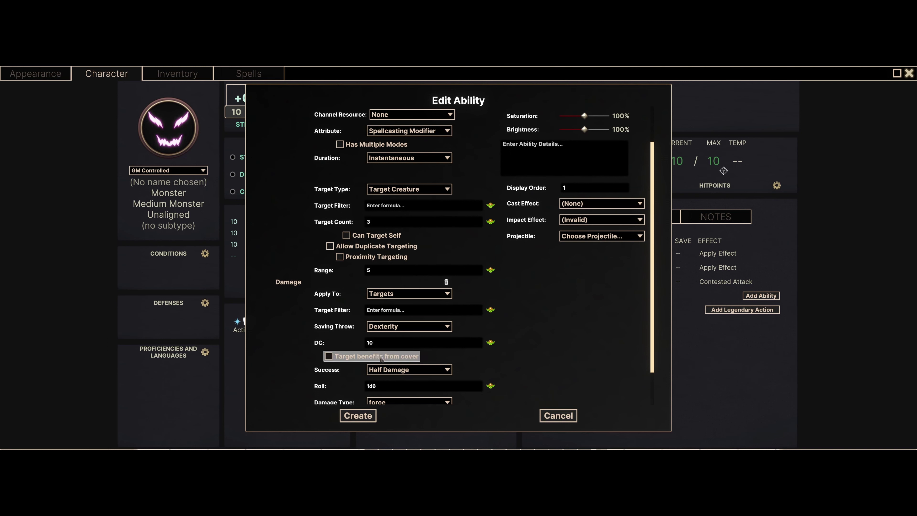
{"action": "left_click", "coordinate": [386, 369]}
{"action": "left_click", "coordinate": [387, 353]}
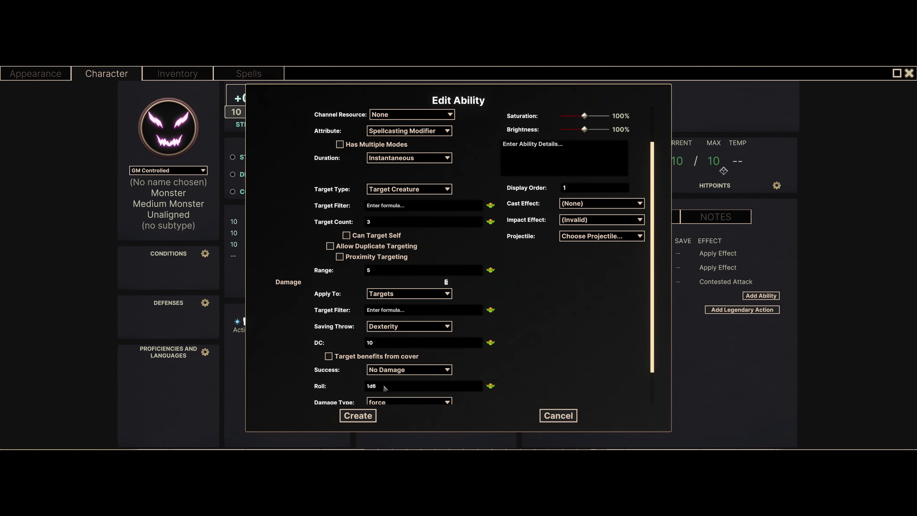
Set the ability's damage type to slashing, create the Scythe Trap ability, and close the monster's character sheet
{"action": "scroll", "coordinate": [339, 382], "scroll_direction": "down", "scroll_amount": 2}
{"action": "left_click", "coordinate": [397, 359]}
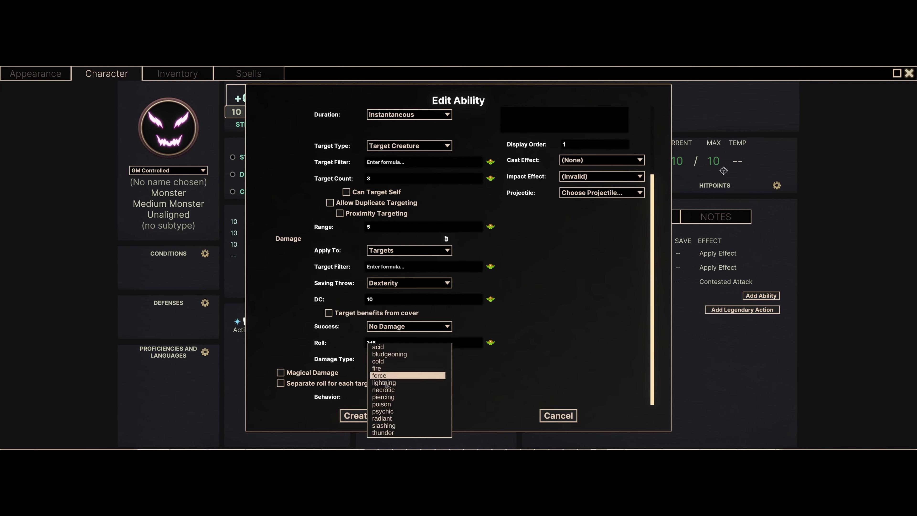
{"action": "left_click", "coordinate": [390, 425]}
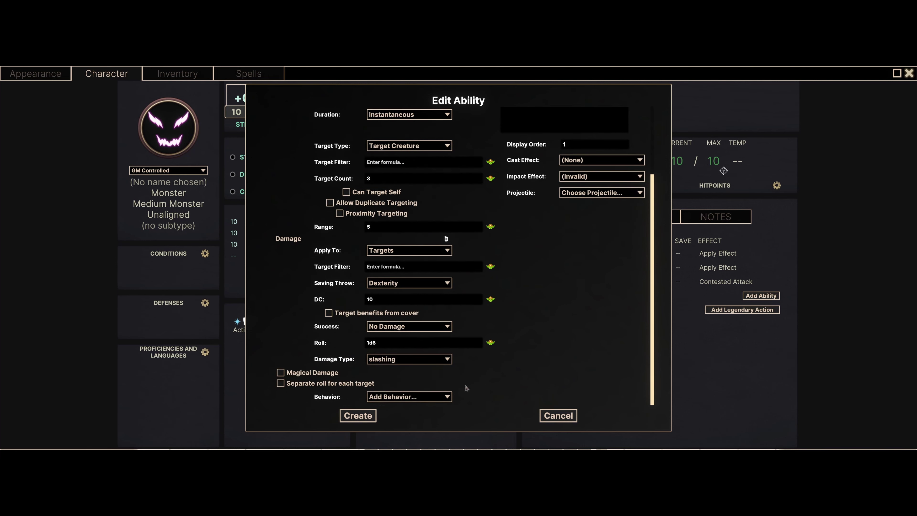
{"action": "left_click", "coordinate": [357, 415]}
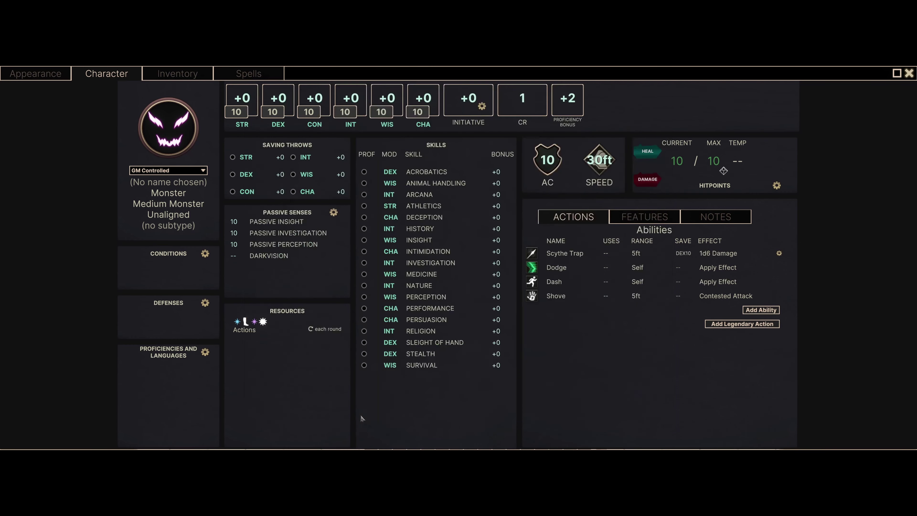
{"action": "left_click", "coordinate": [908, 73]}
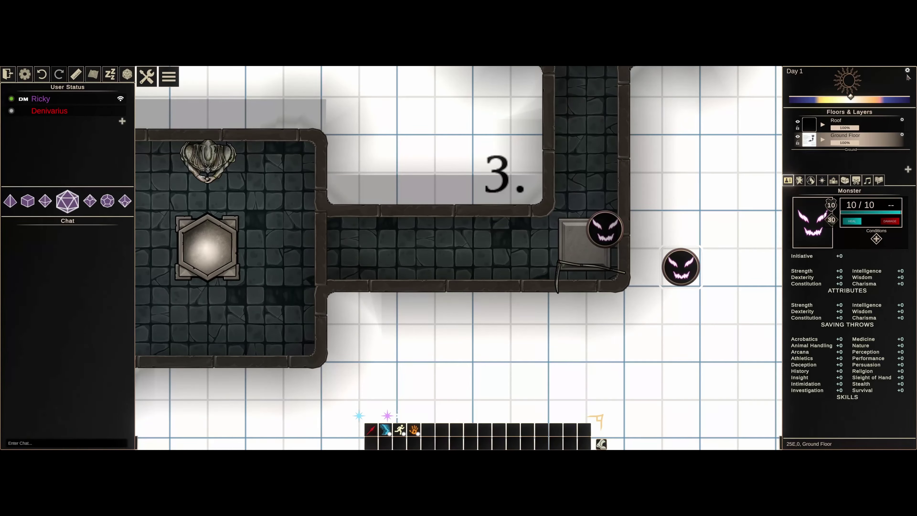
Cast the monster's Scythe Trap ability on the monster token standing on the pressure plate as its only target
{"action": "key", "text": "1"}
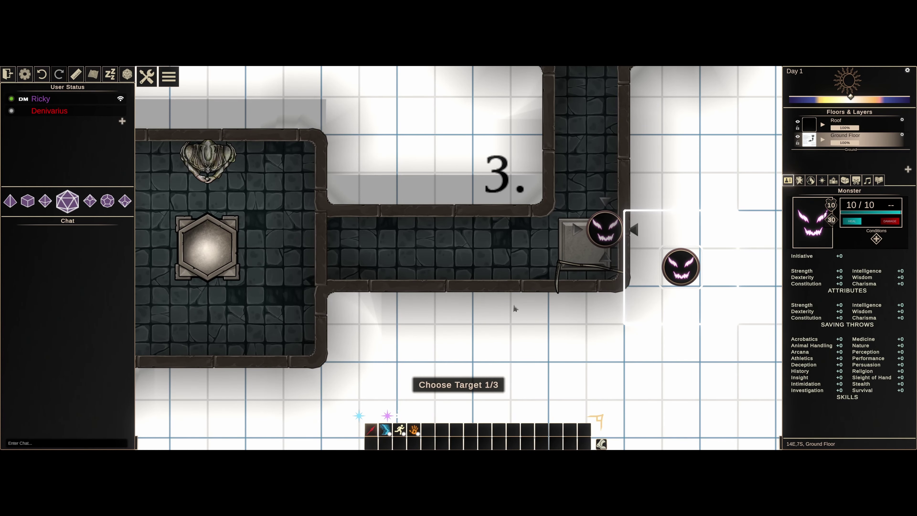
{"action": "left_click", "coordinate": [603, 235]}
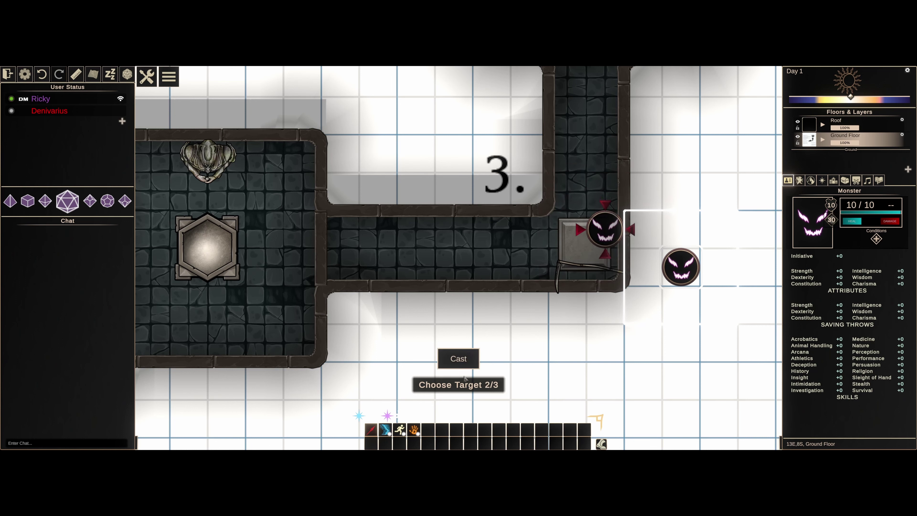
{"action": "left_click", "coordinate": [464, 363]}
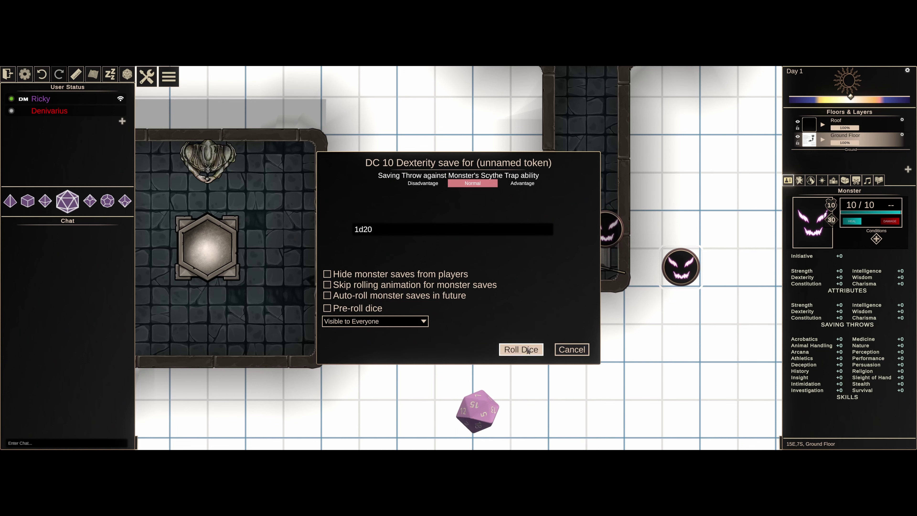
Roll the target's DC 10 Dexterity save with disadvantage and proceed to the ability's damage roll
{"action": "left_click", "coordinate": [434, 186]}
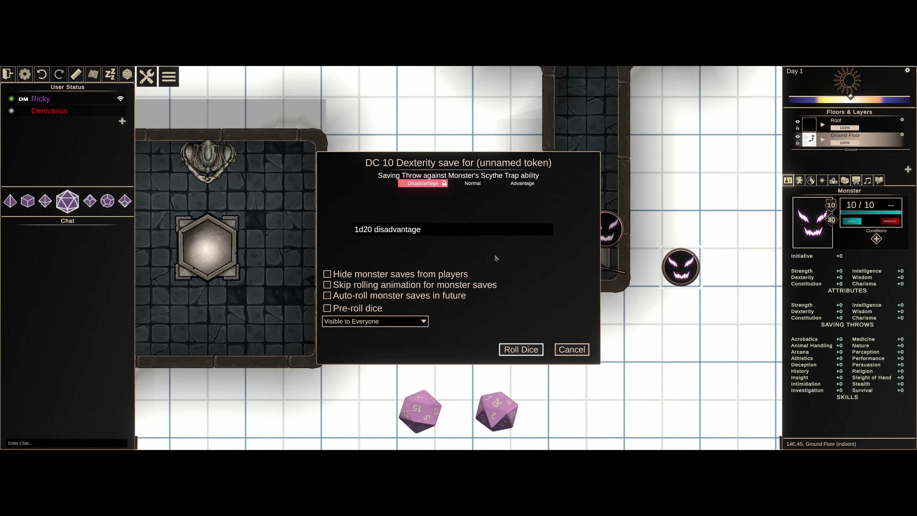
{"action": "left_click", "coordinate": [530, 348]}
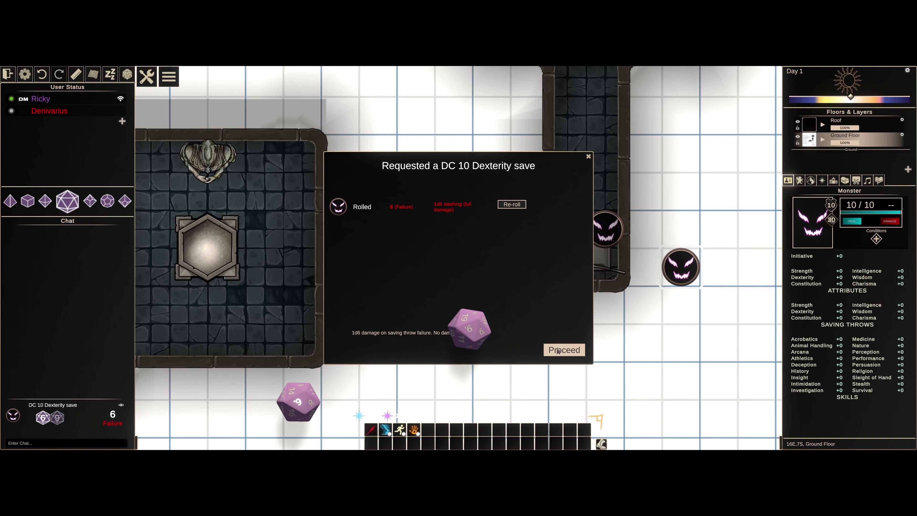
{"action": "left_click", "coordinate": [552, 349]}
{"action": "left_click", "coordinate": [530, 349]}
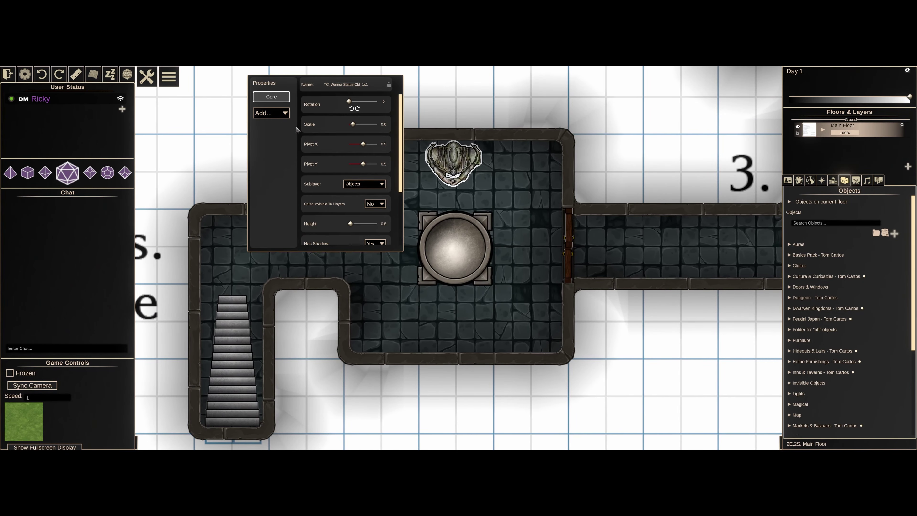
Add the Sign property to the warrior statue in room 2 and start uploading an image for it
{"action": "left_click", "coordinate": [274, 113]}
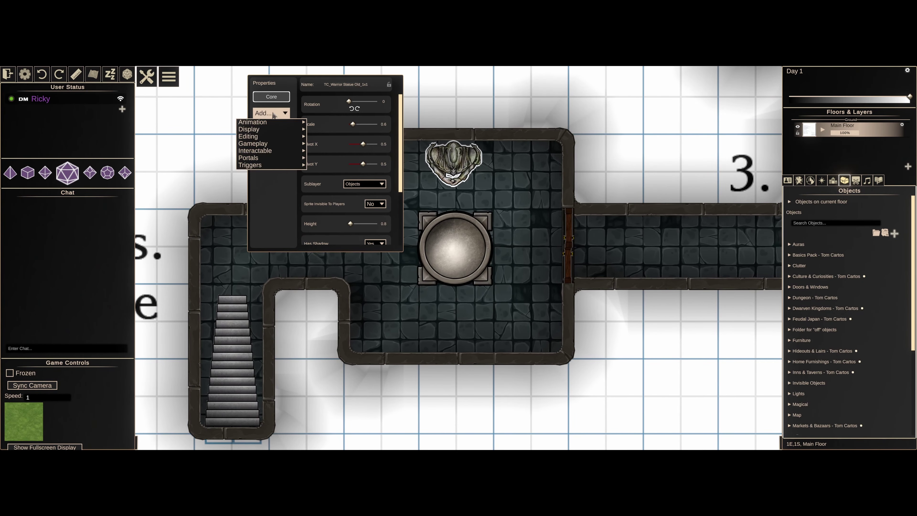
{"action": "mouse_move", "coordinate": [281, 150]}
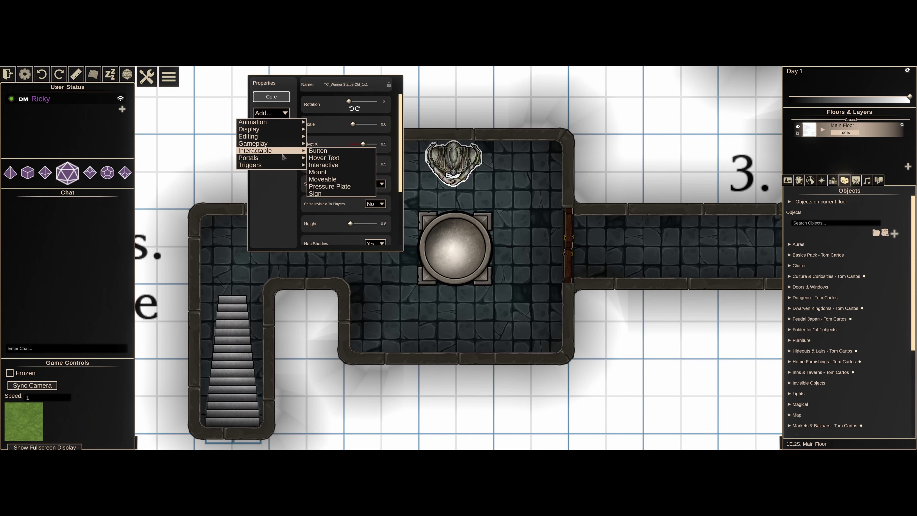
{"action": "left_click", "coordinate": [316, 193]}
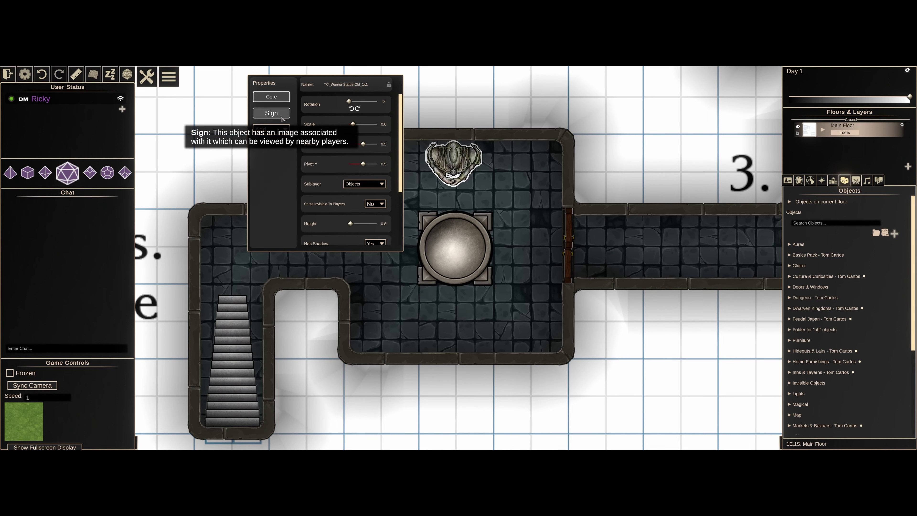
{"action": "left_click", "coordinate": [271, 113]}
{"action": "left_click", "coordinate": [378, 128]}
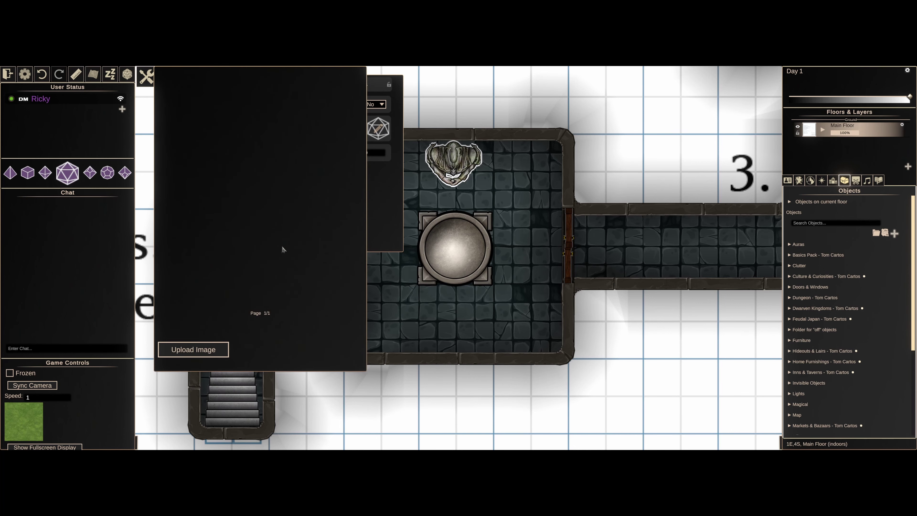
{"action": "left_click", "coordinate": [223, 353]}
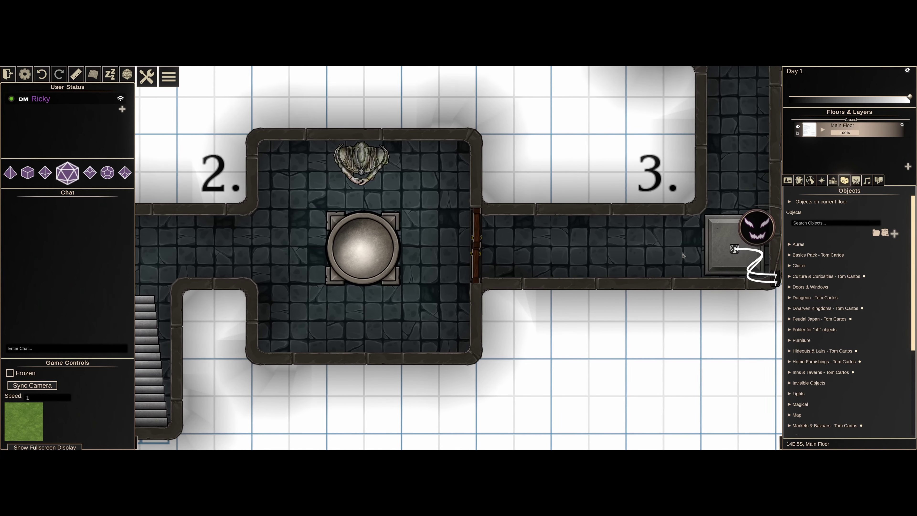
Move the monster token from the pressure plate to the statue in room 2, view the statue's sign, and close it
{"action": "left_click", "coordinate": [717, 228]}
{"action": "left_click", "coordinate": [716, 229]}
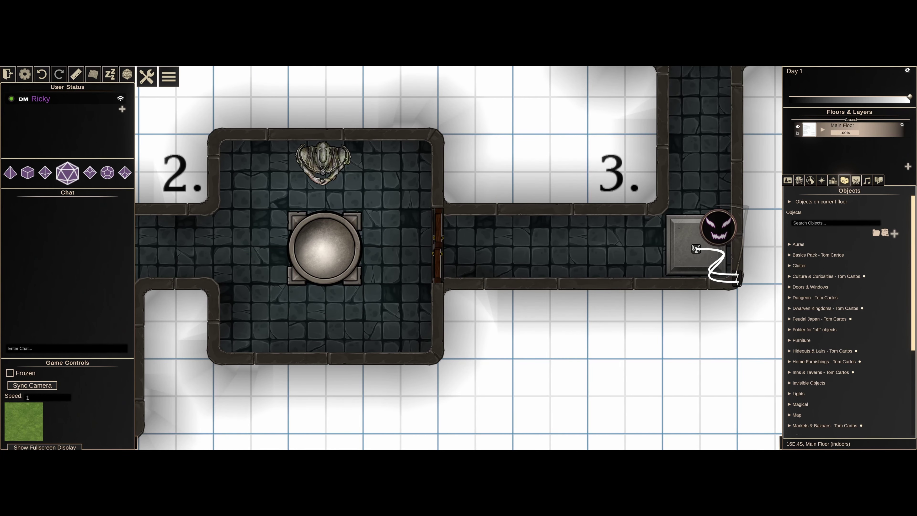
{"action": "left_click", "coordinate": [788, 181]}
{"action": "left_click", "coordinate": [722, 225]}
{"action": "left_click_drag", "start_coordinate": [722, 225], "coordinate": [344, 190]}
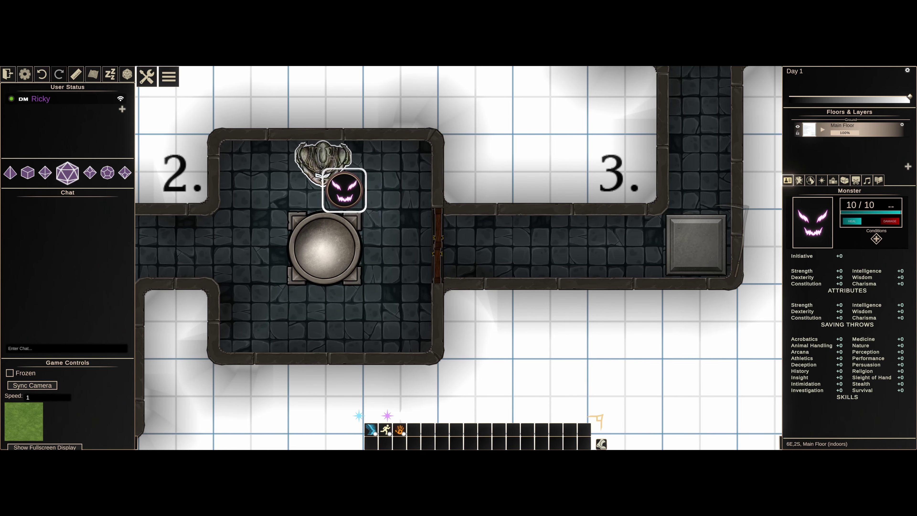
{"action": "left_click", "coordinate": [332, 158]}
{"action": "left_click", "coordinate": [379, 159]}
{"action": "left_click", "coordinate": [576, 350]}
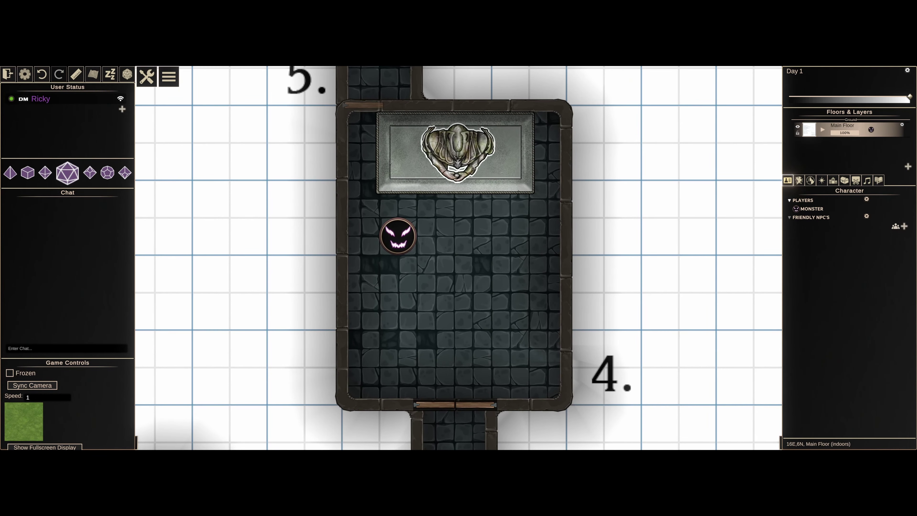
Add the Sign property to the warrior statue in room 4, assign its stone tablet image, and close the statue's properties
{"action": "right_click", "coordinate": [469, 158]}
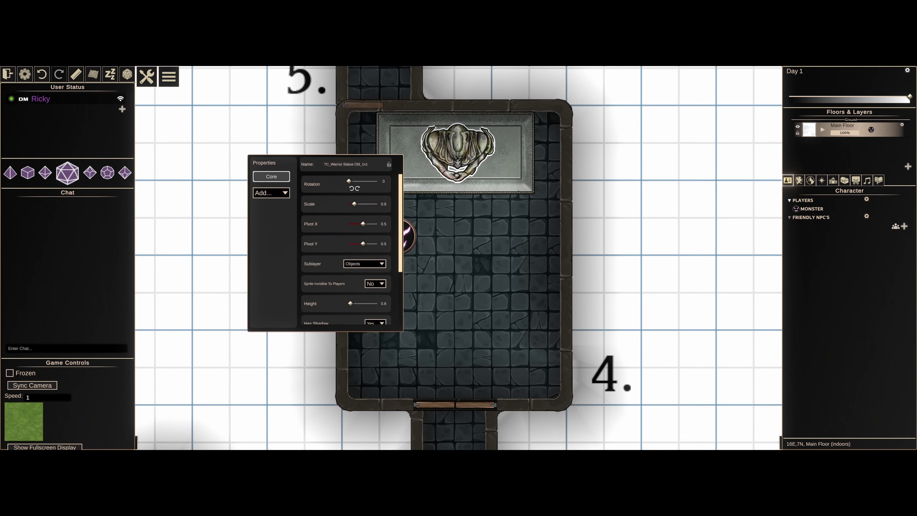
{"action": "left_click", "coordinate": [271, 192]}
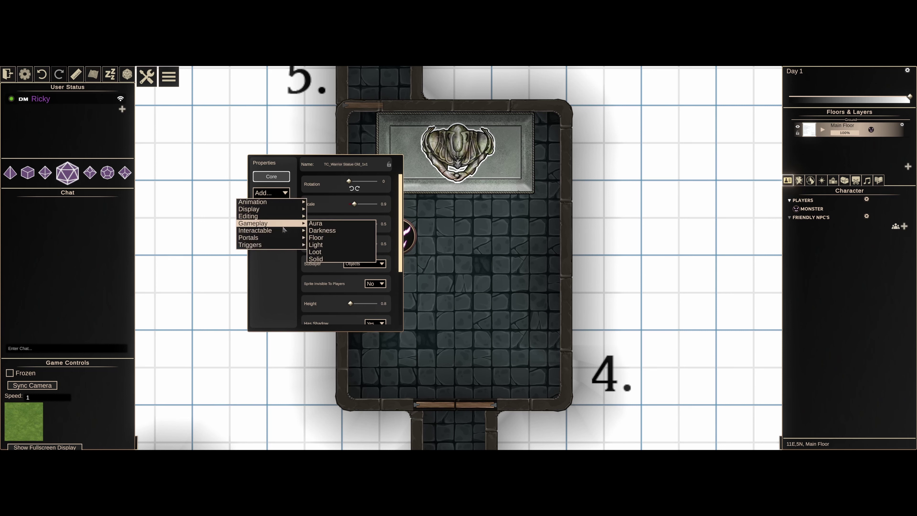
{"action": "mouse_move", "coordinate": [282, 232]}
{"action": "left_click", "coordinate": [316, 273]}
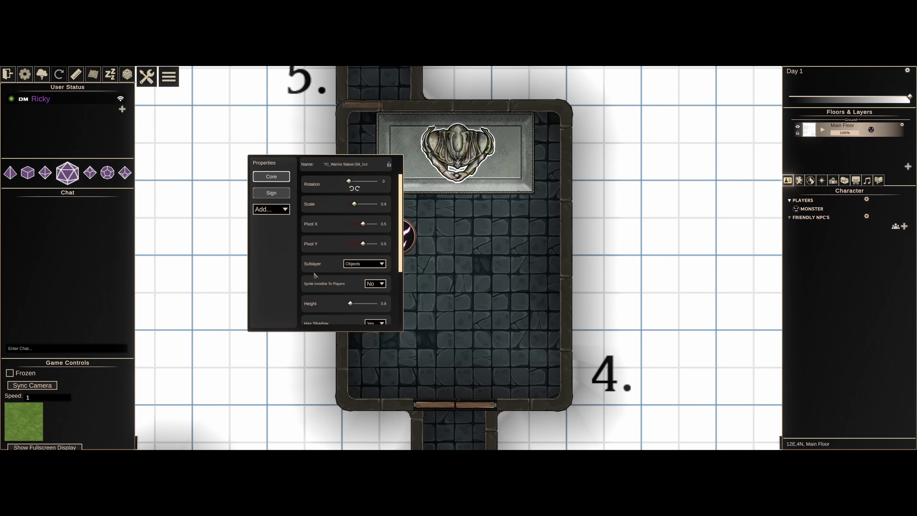
{"action": "left_click", "coordinate": [271, 193]}
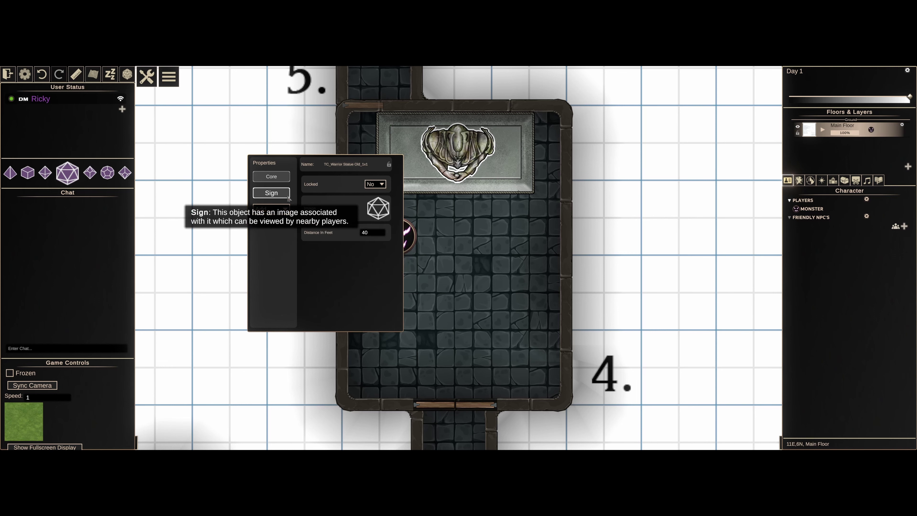
{"action": "left_click", "coordinate": [377, 209]}
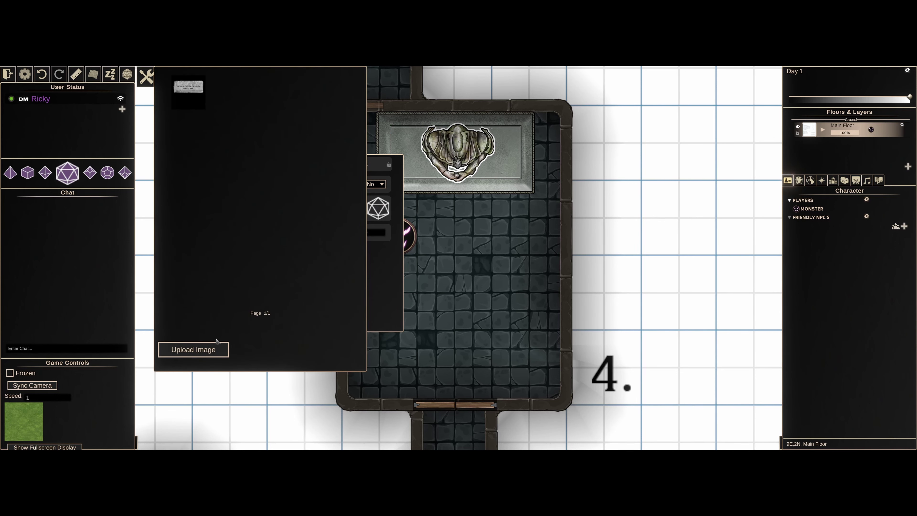
{"action": "left_click", "coordinate": [188, 89]}
{"action": "left_click", "coordinate": [444, 266]}
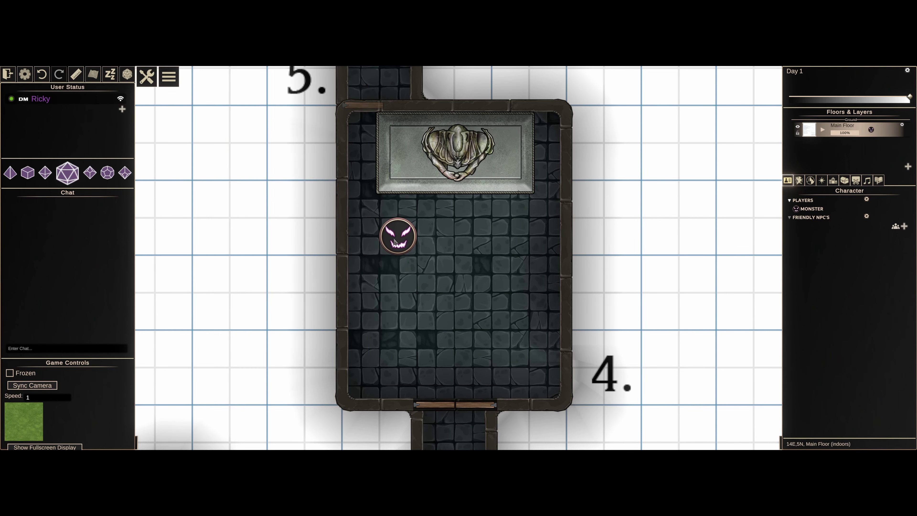
Move the monster token up to the statue in room 4, view the statue's sign image, and close it
{"action": "left_click_drag", "start_coordinate": [394, 241], "coordinate": [432, 204]}
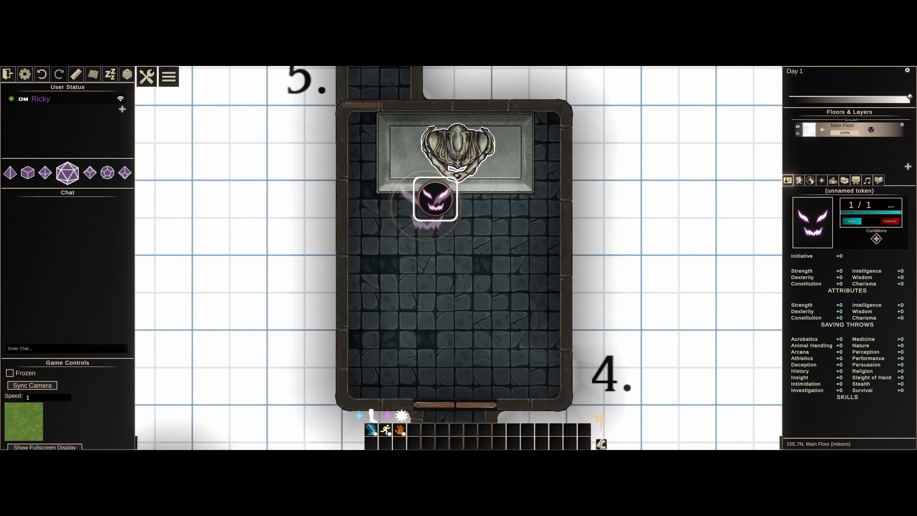
{"action": "left_click", "coordinate": [453, 154]}
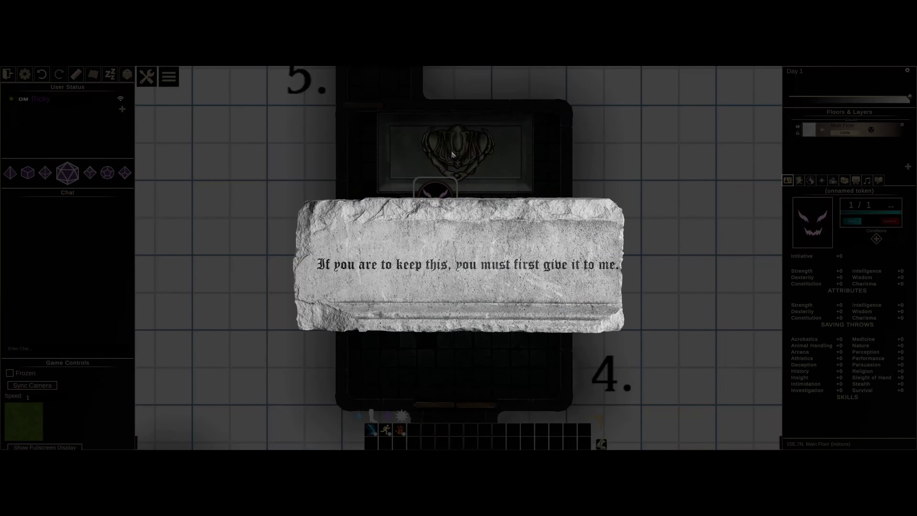
{"action": "left_click", "coordinate": [486, 366]}
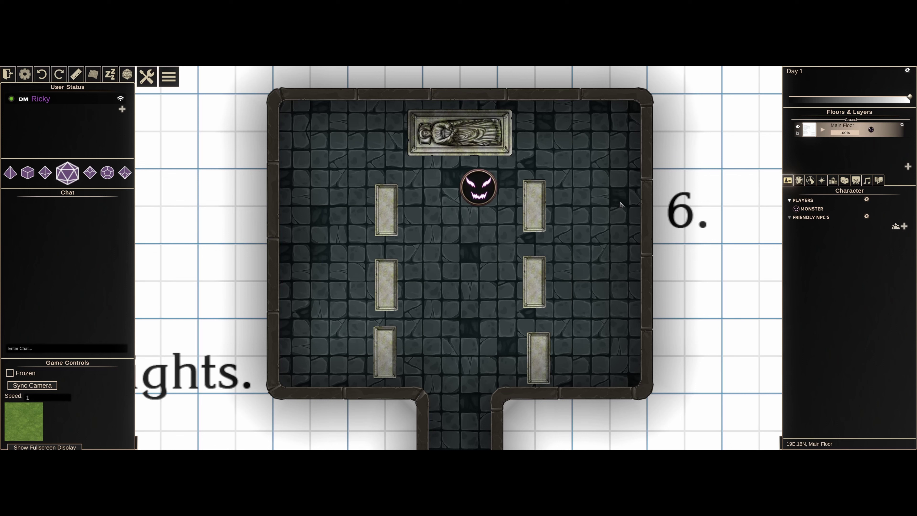
Find TC_Sword Longsword 02 by searching "longswo" and place it on the tomb in room 6, rotated 90 degrees and moved to top
{"action": "left_click", "coordinate": [844, 180]}
{"action": "left_click", "coordinate": [835, 221]}
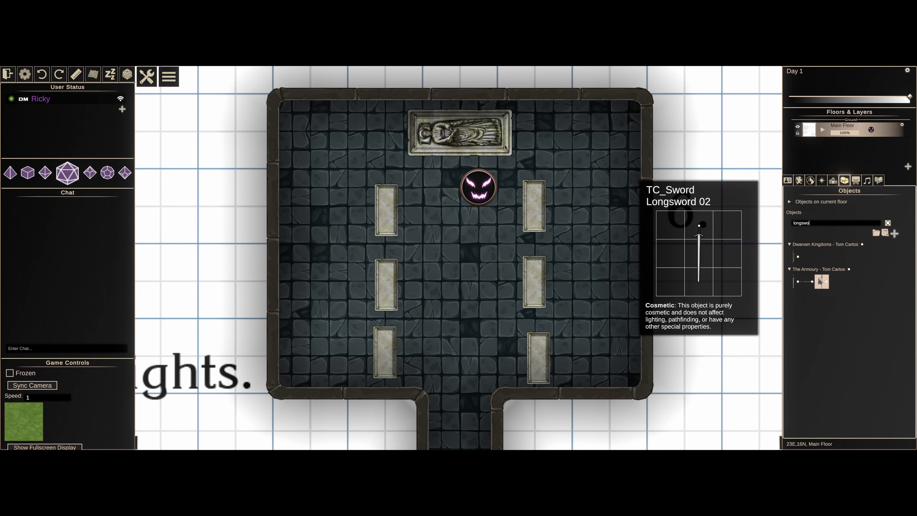
{"action": "left_click_drag", "start_coordinate": [821, 282], "coordinate": [464, 142]}
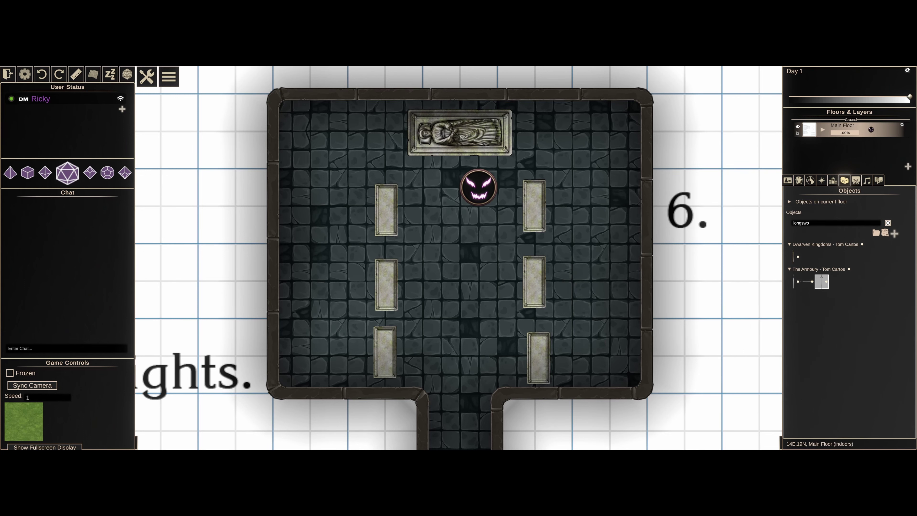
{"action": "right_click", "coordinate": [450, 163]}
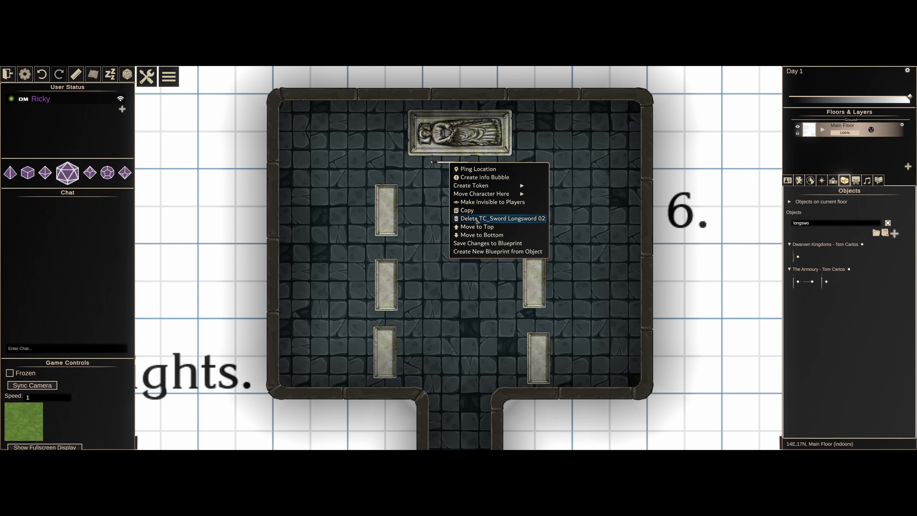
{"action": "left_click", "coordinate": [476, 227]}
{"action": "mouse_move", "coordinate": [451, 162]}
{"action": "left_mouse_down"}
{"action": "mouse_move", "coordinate": [466, 136]}
{"action": "mouse_move", "coordinate": [458, 152]}
{"action": "left_mouse_up"}
Add the Light gameplay property to the longsword on the tomb
{"action": "double_click", "coordinate": [458, 152]}
{"action": "left_click", "coordinate": [545, 187]}
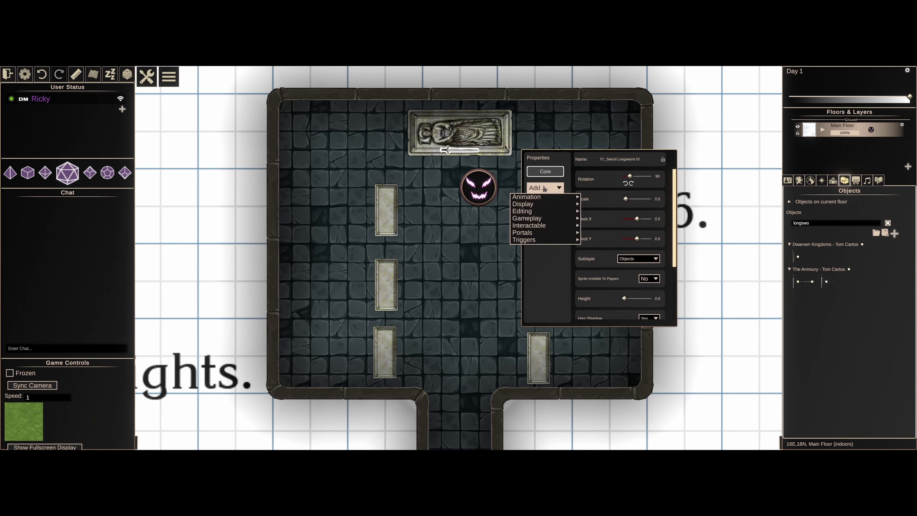
{"action": "mouse_move", "coordinate": [545, 212]}
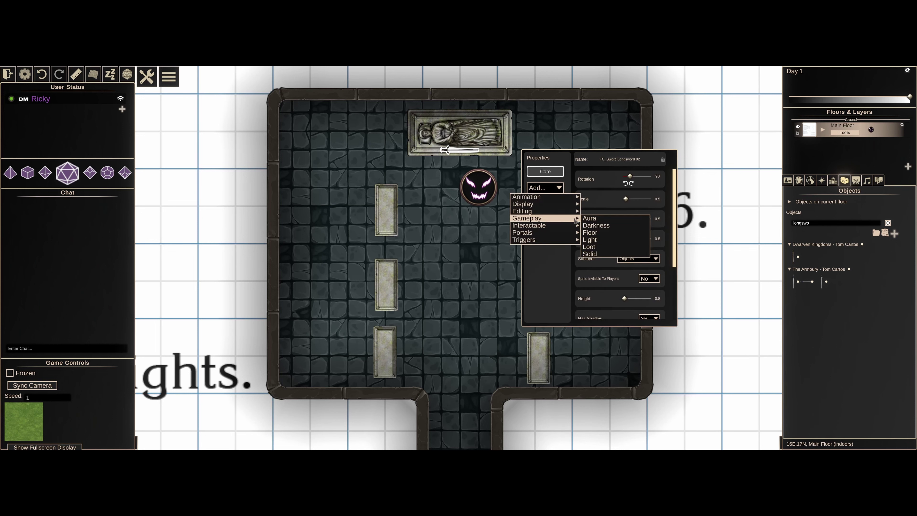
{"action": "left_click", "coordinate": [589, 239]}
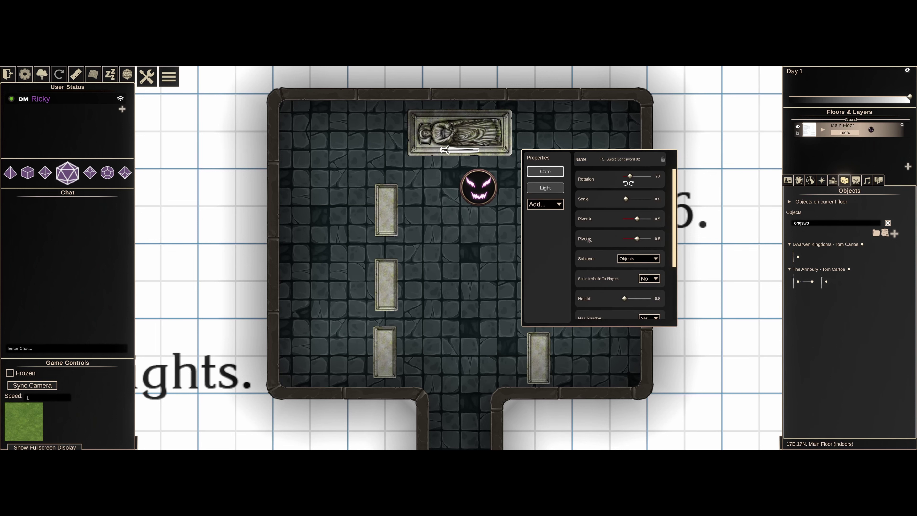
Set the longsword's light color to the pale yellow #EDEF66FF
{"action": "left_click", "coordinate": [560, 191]}
{"action": "left_click", "coordinate": [655, 199]}
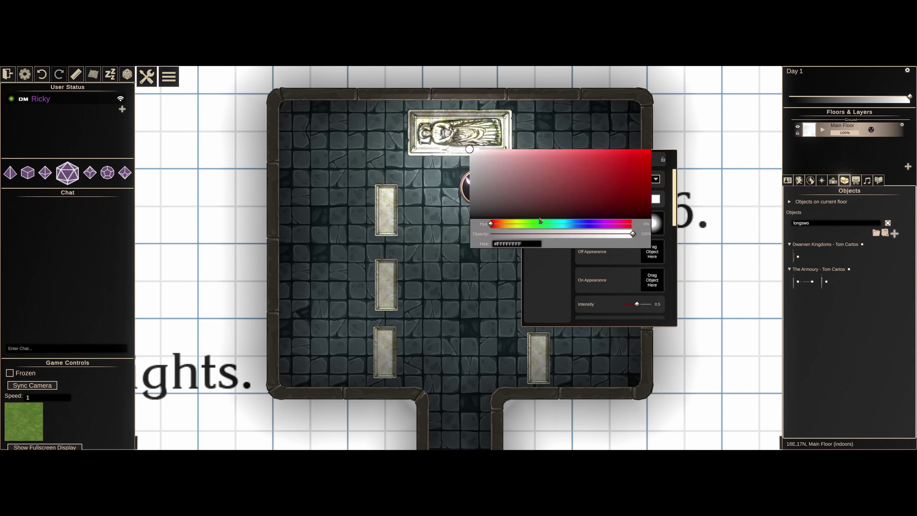
{"action": "left_click", "coordinate": [516, 224]}
{"action": "left_click_drag", "start_coordinate": [570, 165], "coordinate": [574, 160]}
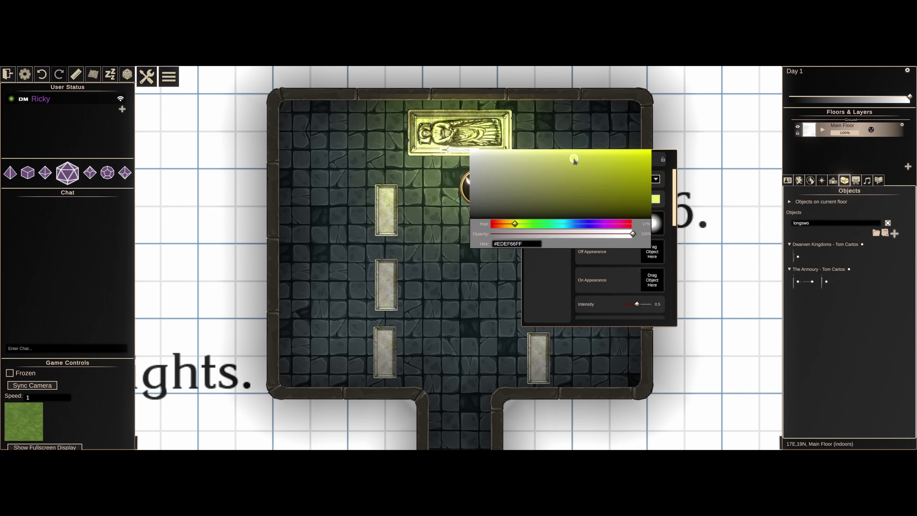
{"action": "left_click", "coordinate": [541, 263]}
Set the radius of the longsword's light to 1.0
{"action": "scroll", "coordinate": [615, 220], "scroll_direction": "down", "scroll_amount": 3}
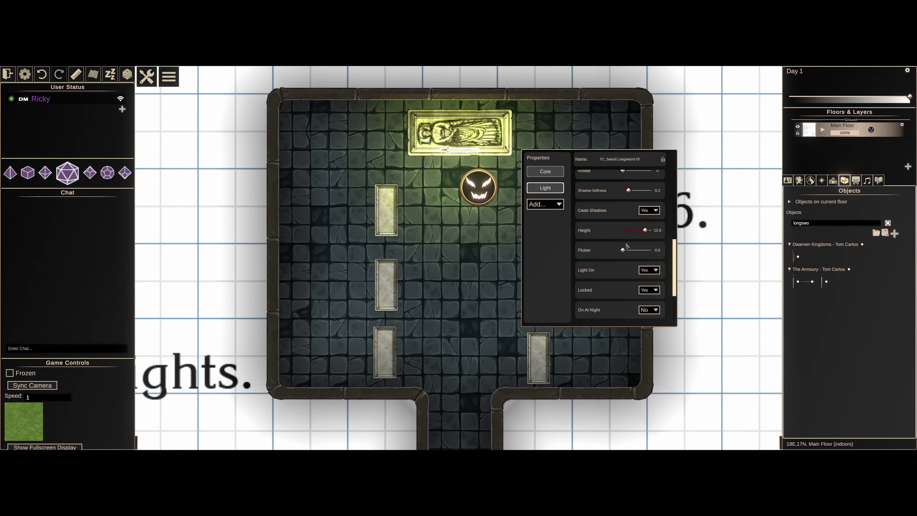
{"action": "scroll", "coordinate": [673, 257], "scroll_direction": "up", "scroll_amount": 3}
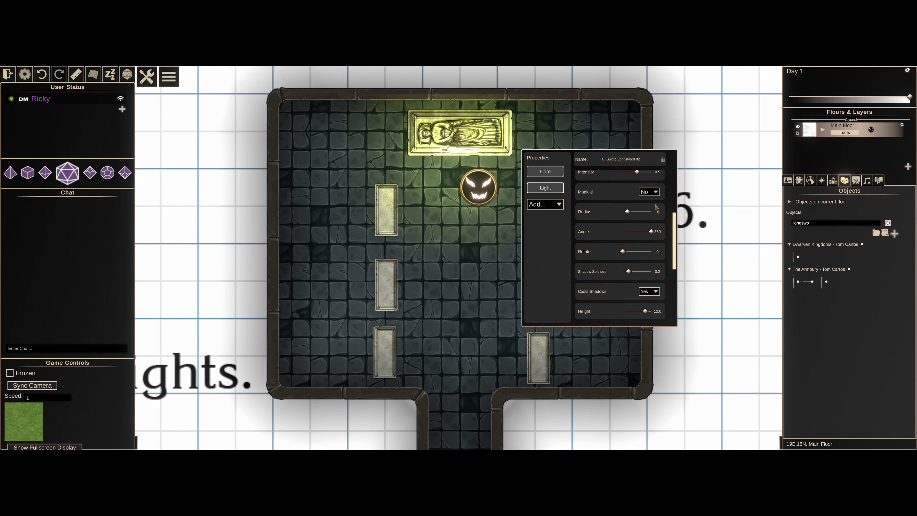
{"action": "key", "text": "Return"}
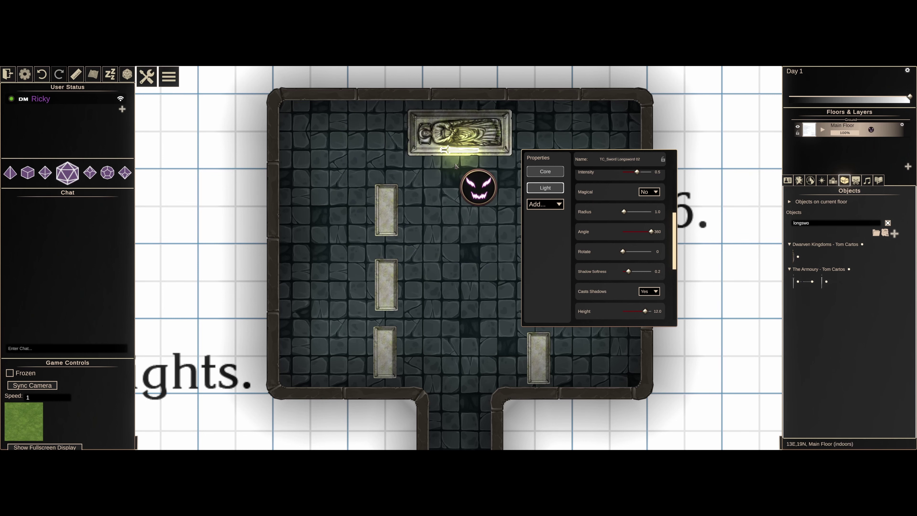
Add the Loot gameplay property to the longsword on the tomb and show its loot settings
{"action": "left_click", "coordinate": [545, 204]}
{"action": "mouse_move", "coordinate": [544, 236]}
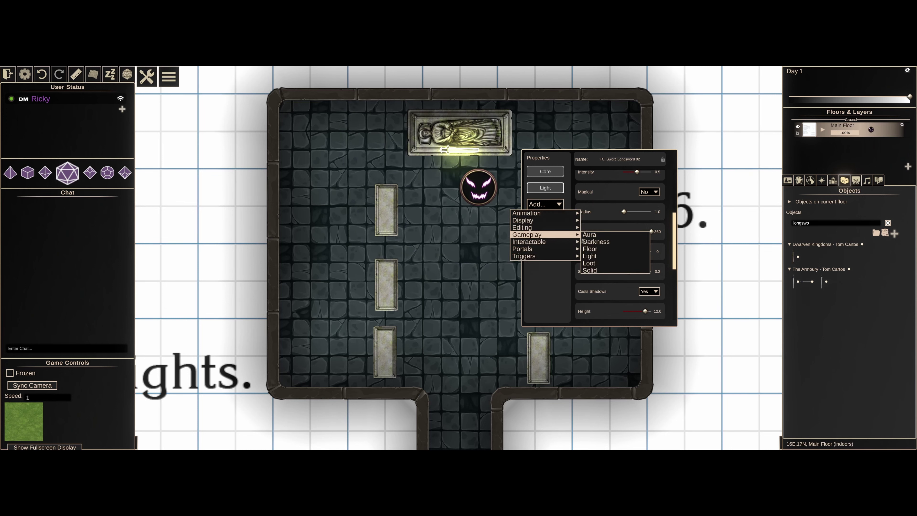
{"action": "left_click", "coordinate": [590, 263]}
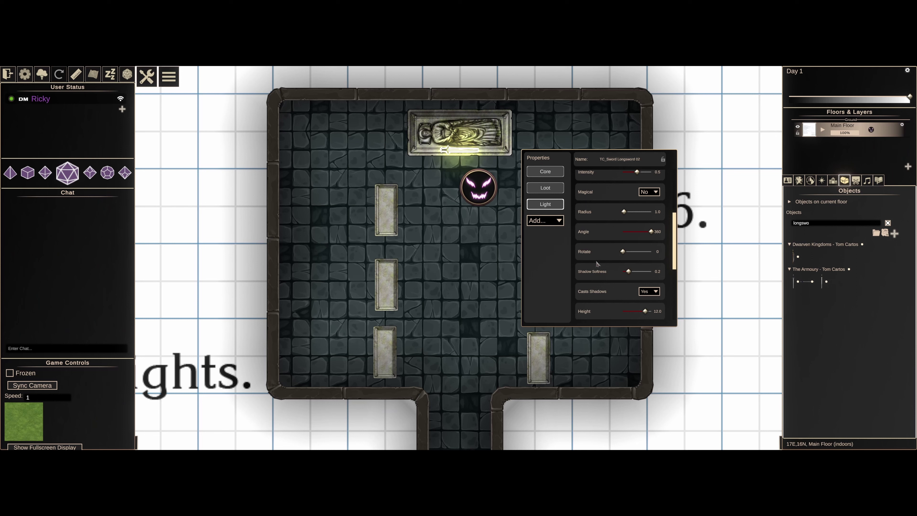
{"action": "left_click", "coordinate": [555, 190]}
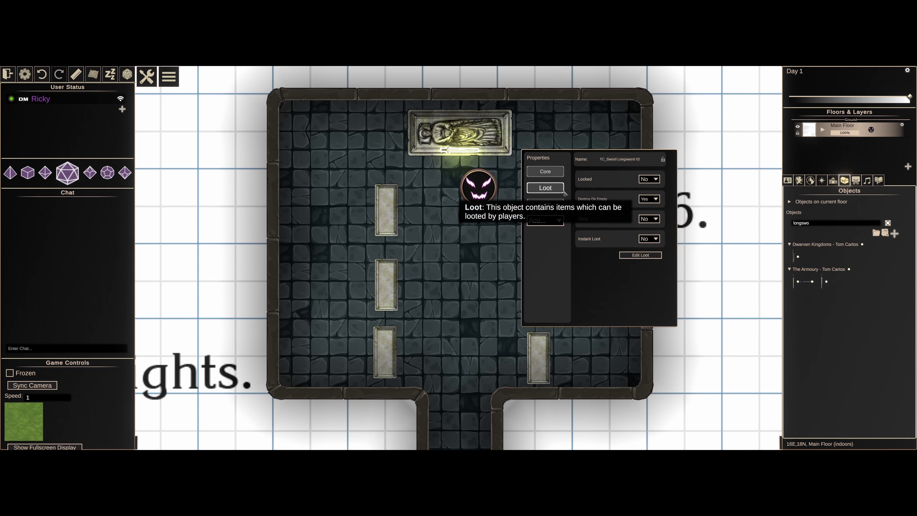
Edit the longsword's loot, include magic items, search for "longsw" and put a Longsword, +1 in the loot inventory
{"action": "left_click", "coordinate": [641, 255]}
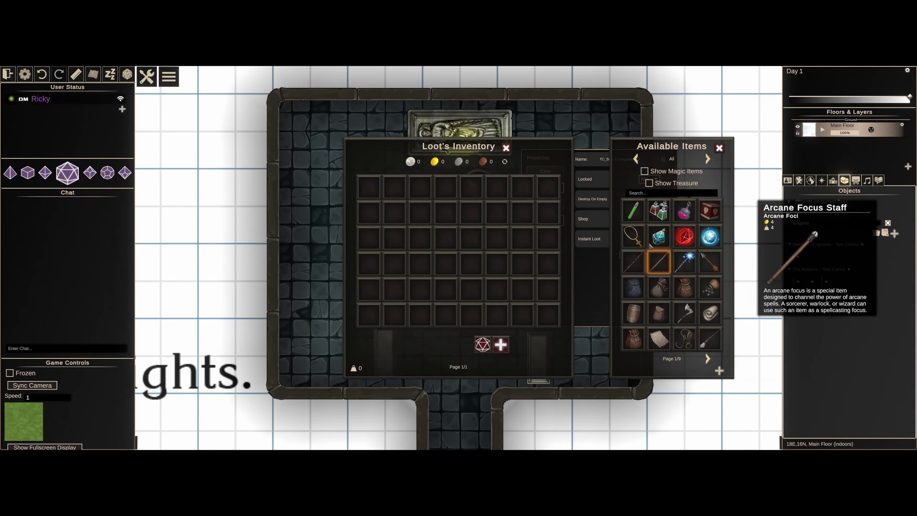
{"action": "left_click", "coordinate": [656, 173]}
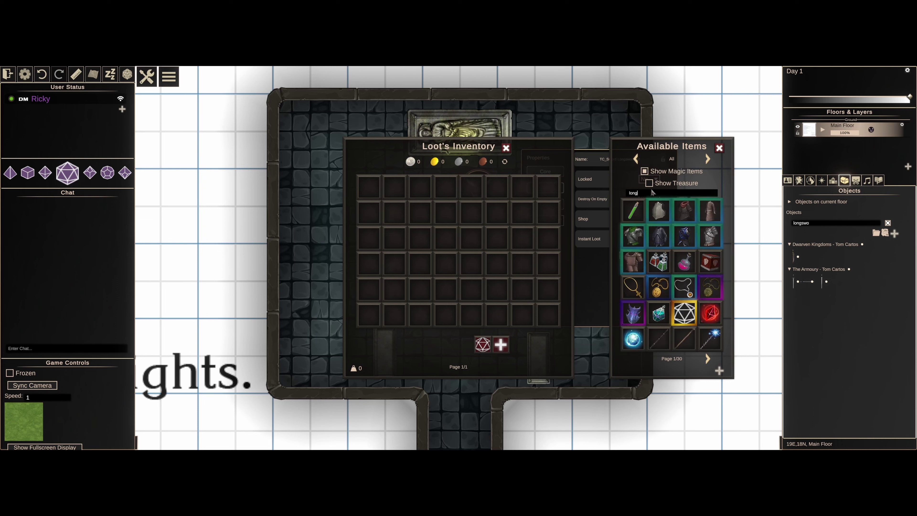
{"action": "mouse_move", "coordinate": [638, 244]}
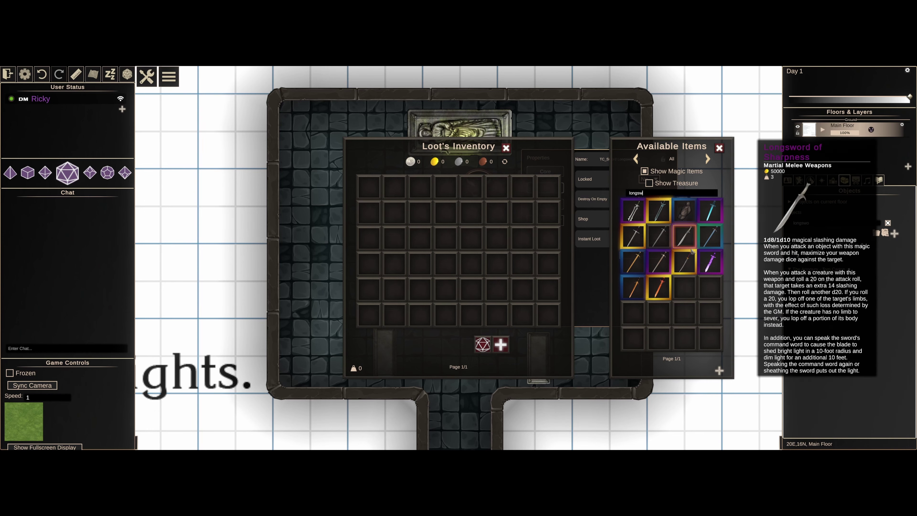
{"action": "mouse_move", "coordinate": [658, 266]}
{"action": "mouse_move", "coordinate": [645, 286]}
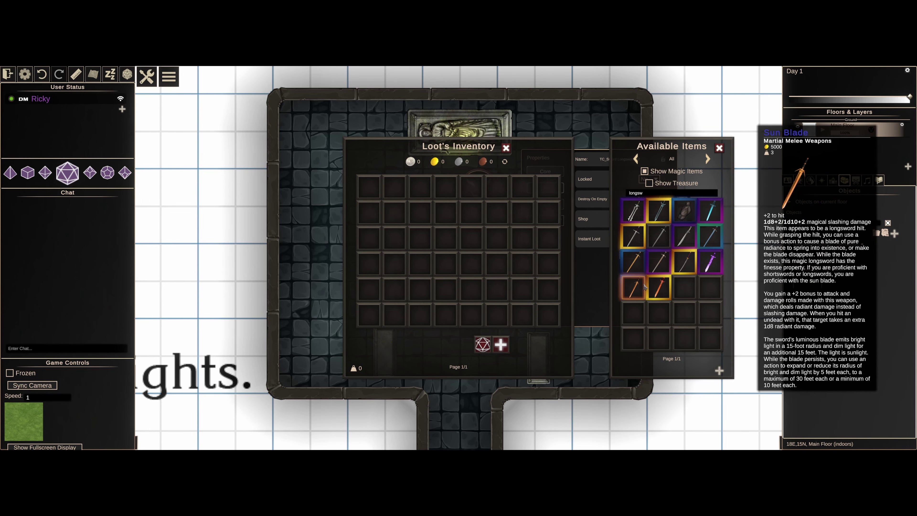
{"action": "mouse_move", "coordinate": [711, 237]}
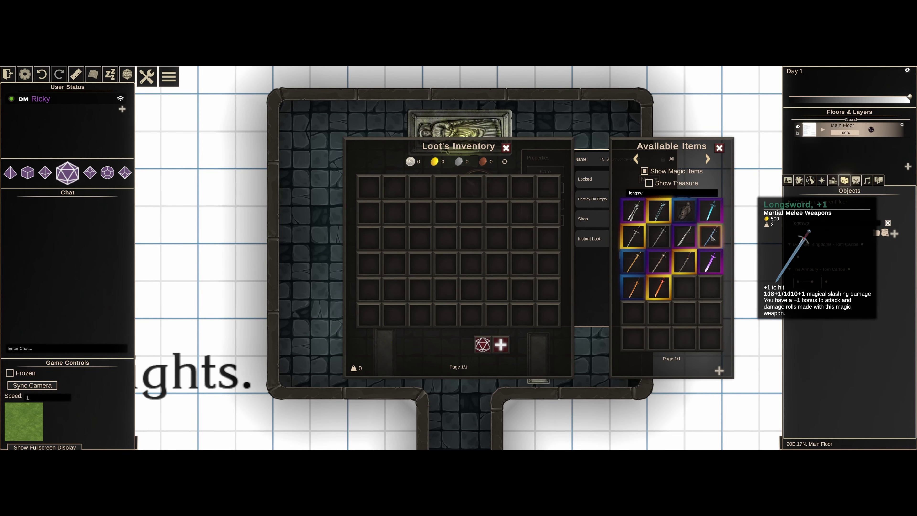
{"action": "left_click_drag", "start_coordinate": [711, 237], "coordinate": [369, 194]}
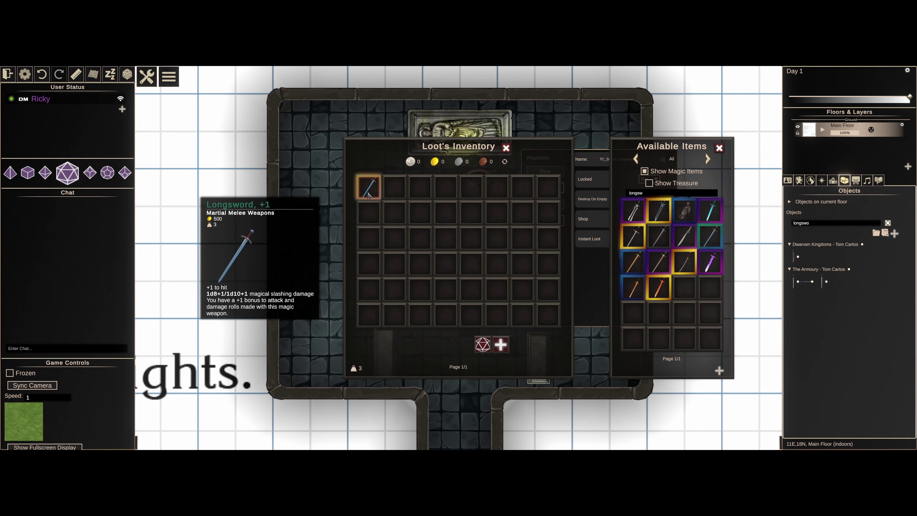
Make the Longsword, +1 in the loot inventory a unique item and open it for editing
{"action": "right_click", "coordinate": [369, 194]}
{"action": "left_click", "coordinate": [386, 190]}
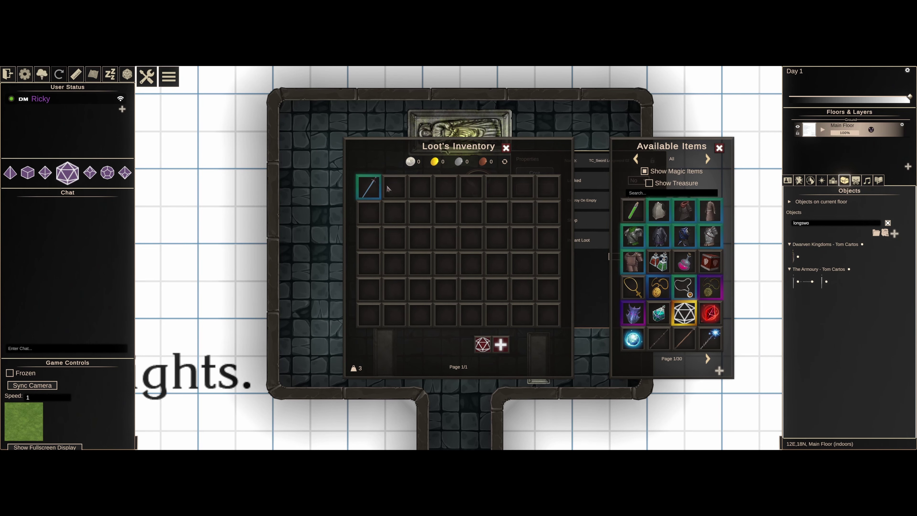
{"action": "right_click", "coordinate": [373, 191]}
{"action": "left_click", "coordinate": [395, 212]}
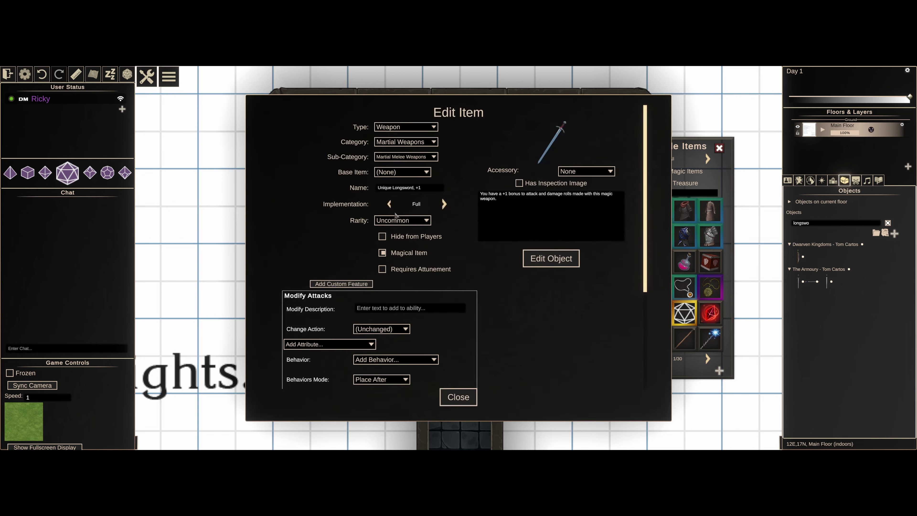
Rename the item Deathslayer and append "This weapon also provides +1d4 radiant against Undead monsters." to its description
{"action": "left_click", "coordinate": [413, 188]}
{"action": "type", "text": "Deathslayer"}
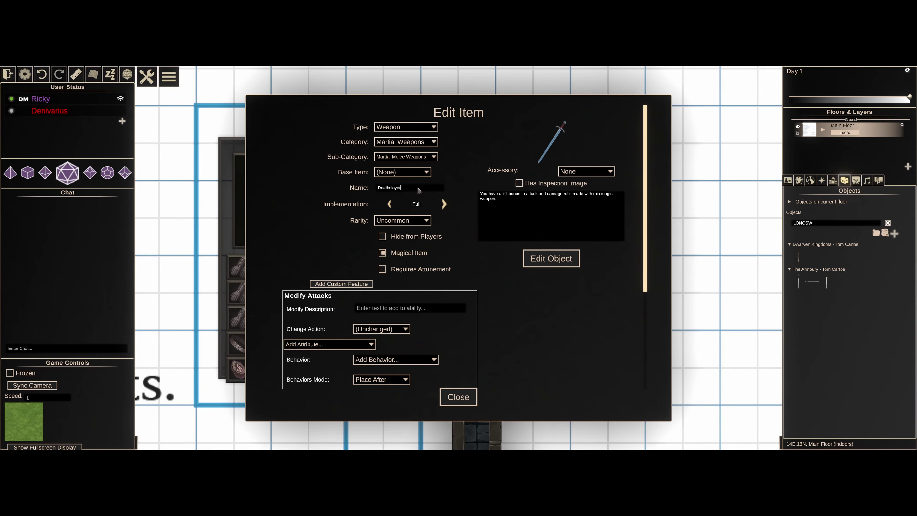
{"action": "left_click", "coordinate": [535, 206]}
{"action": "type", "text": "This weapon also provides +1d4 against Undead monsters"}
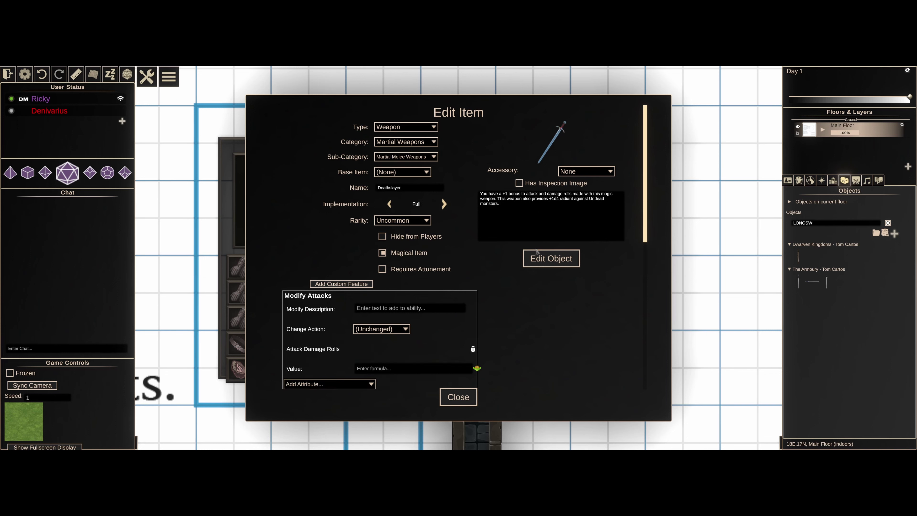
Edit the Deathslayer item's object and add the Light gameplay property to it
{"action": "left_click", "coordinate": [551, 259]}
{"action": "left_click", "coordinate": [317, 141]}
{"action": "mouse_move", "coordinate": [317, 172]}
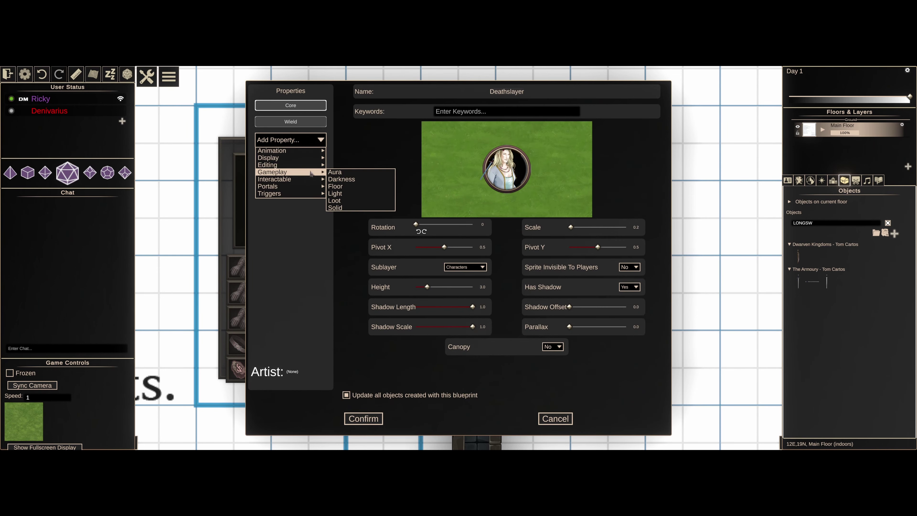
{"action": "left_click", "coordinate": [348, 196]}
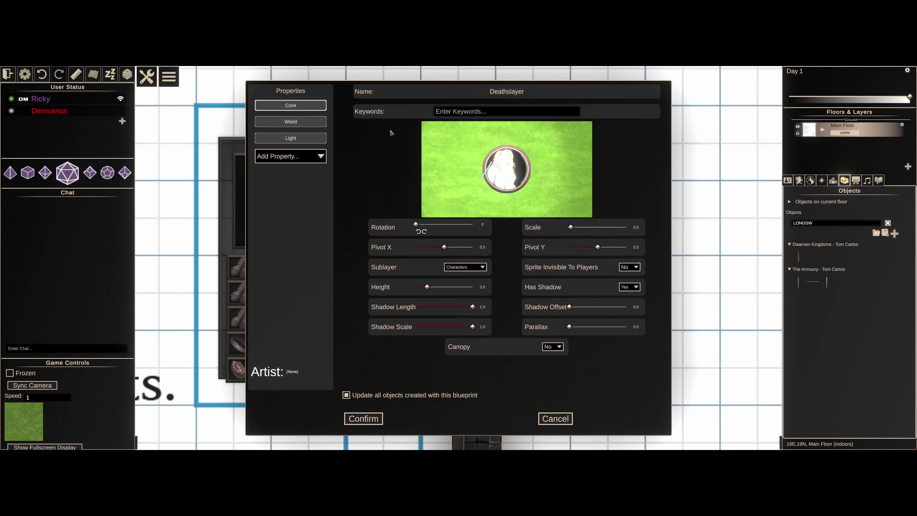
Adjust Deathslayer's wield position with a tiny negative Xoffset and a Yoffset of -0.2, and confirm the object changes
{"action": "left_click", "coordinate": [312, 122]}
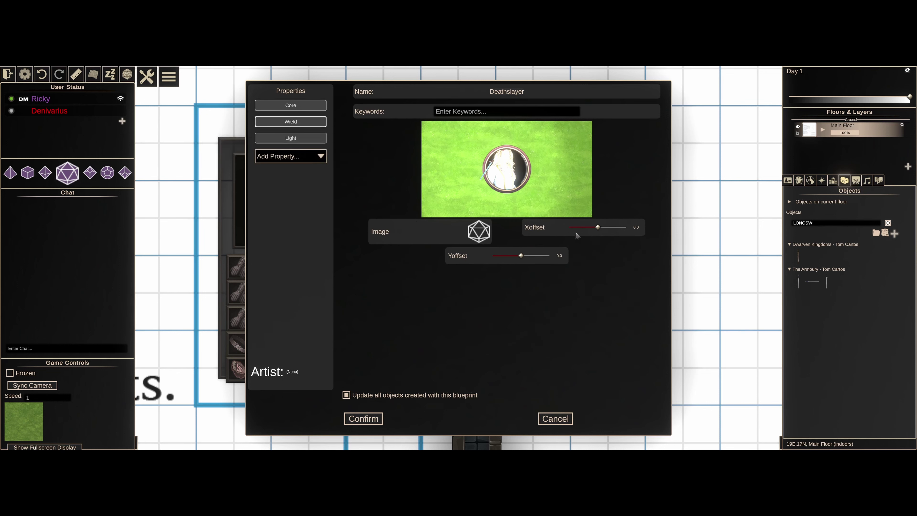
{"action": "left_click_drag", "start_coordinate": [596, 228], "coordinate": [597, 227]}
{"action": "left_click_drag", "start_coordinate": [521, 256], "coordinate": [516, 256]}
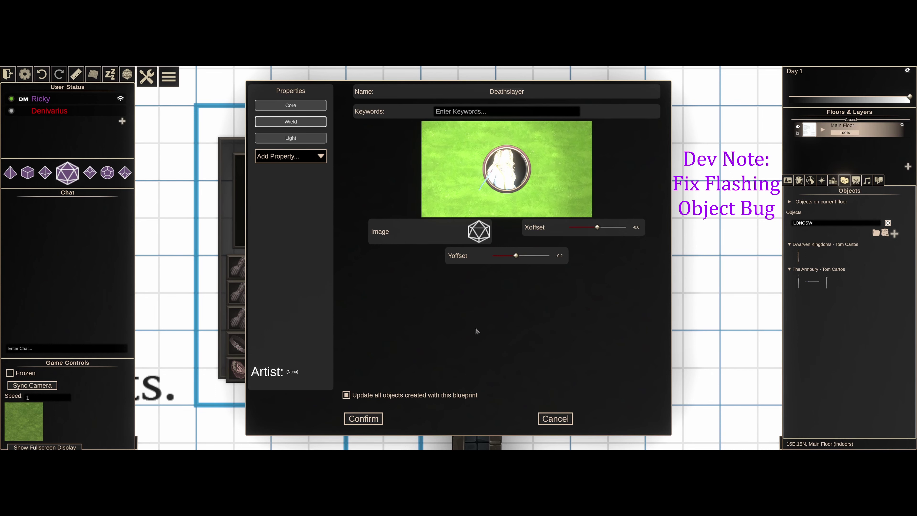
{"action": "left_click", "coordinate": [364, 418]}
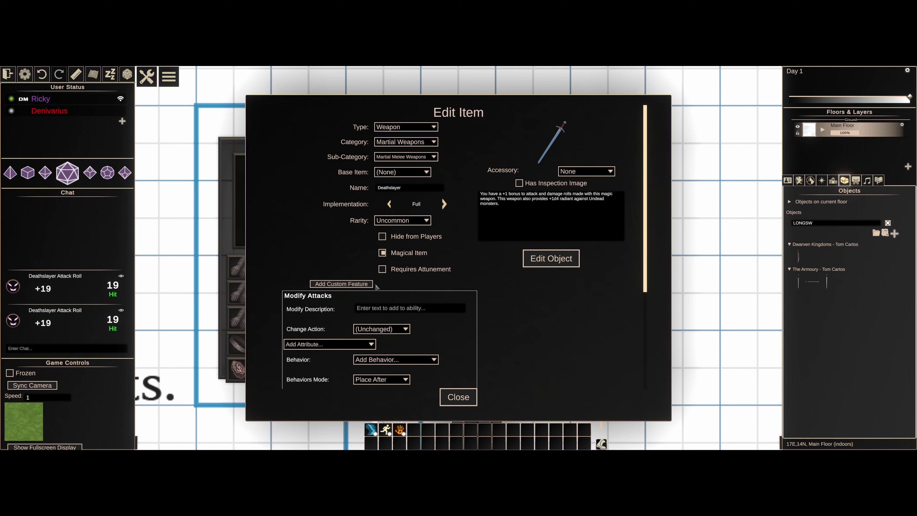
Add a custom feature named "Deathslayer Sword Bonus" described as "Your sword does additional 1d4 damage against undead creatures."
{"action": "left_click", "coordinate": [341, 283]}
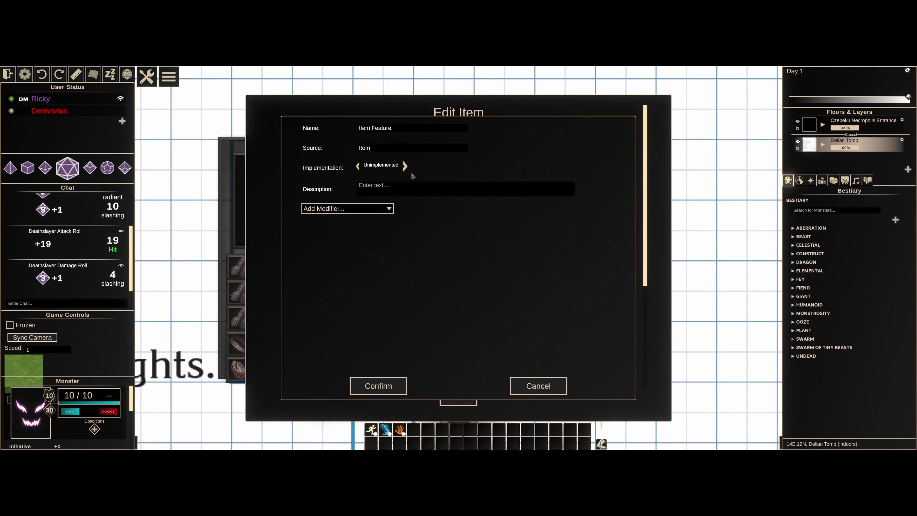
{"action": "left_click", "coordinate": [414, 127]}
{"action": "type", "text": "Deathslayer"}
{"action": "left_click", "coordinate": [416, 191]}
{"action": "type", "text": "Your sword does additional 1d4 damage against undead creatures."}
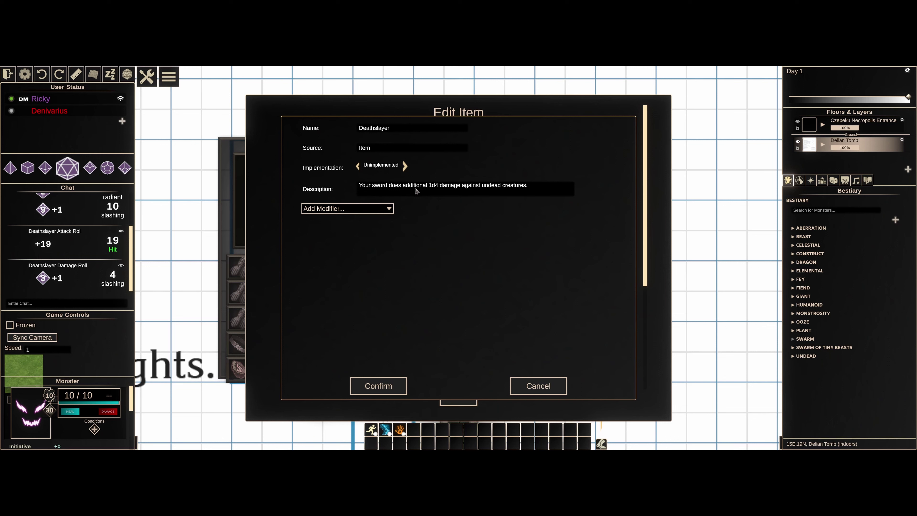
{"action": "left_click", "coordinate": [414, 131]}
{"action": "type", "text": "Sword Bonus"}
Add a Modify Damage modifier to the feature and set its Modify Roll to 1d4 [radiant]
{"action": "left_click", "coordinate": [382, 209]}
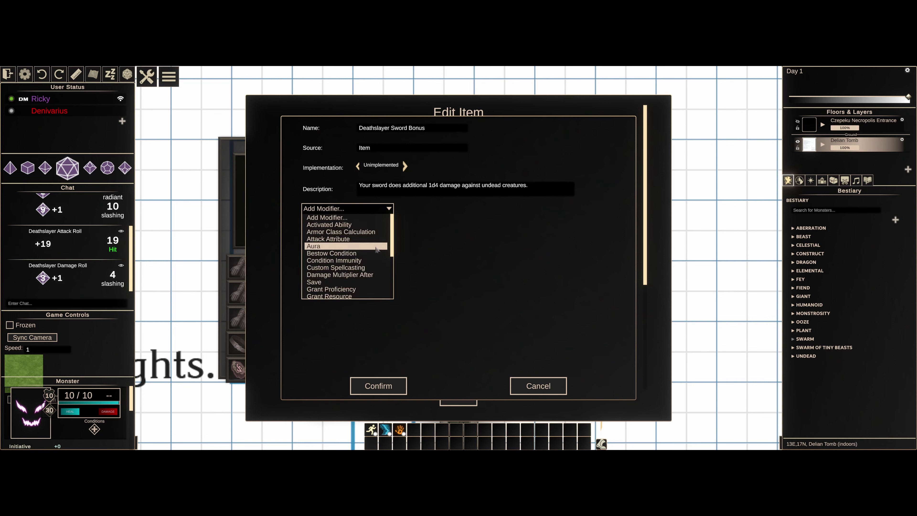
{"action": "scroll", "coordinate": [377, 260], "scroll_direction": "down", "scroll_amount": 6}
{"action": "left_click", "coordinate": [381, 271]}
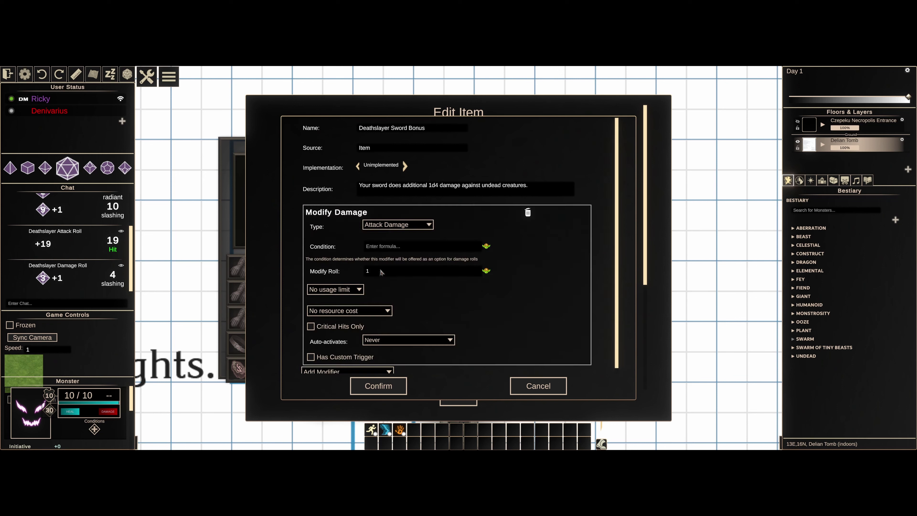
{"action": "scroll", "coordinate": [420, 297], "scroll_direction": "down", "scroll_amount": 1}
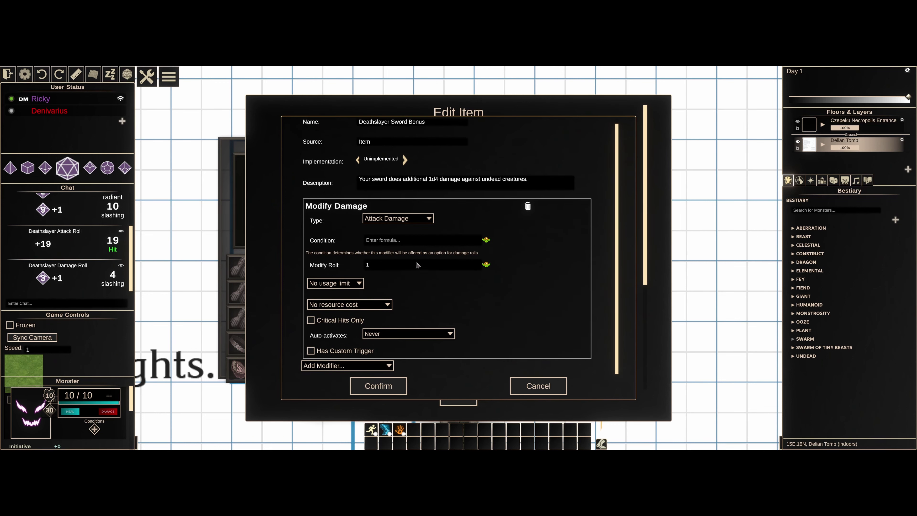
{"action": "type", "text": "d4 [radiant"}
Set the damage modifier to auto-activate conditionally and start its condition formula with the target creature ("Ta")
{"action": "left_click", "coordinate": [402, 331]}
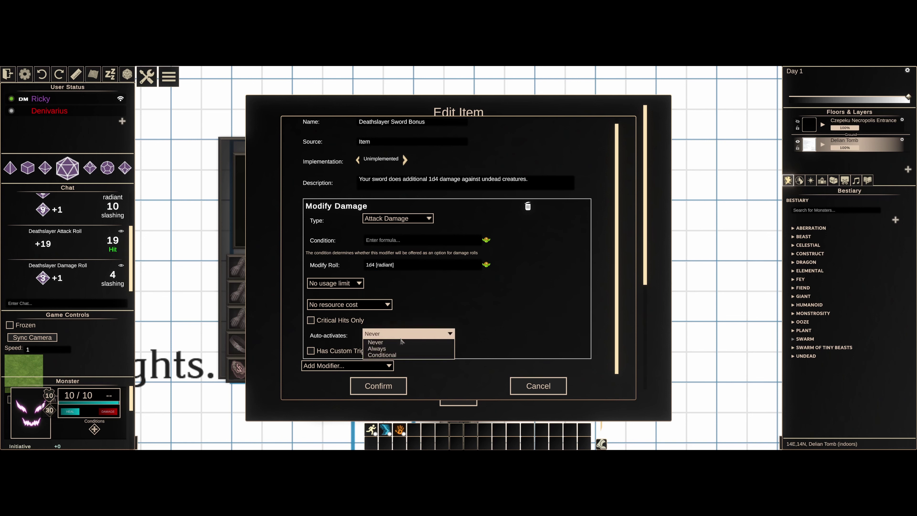
{"action": "left_click", "coordinate": [398, 355]}
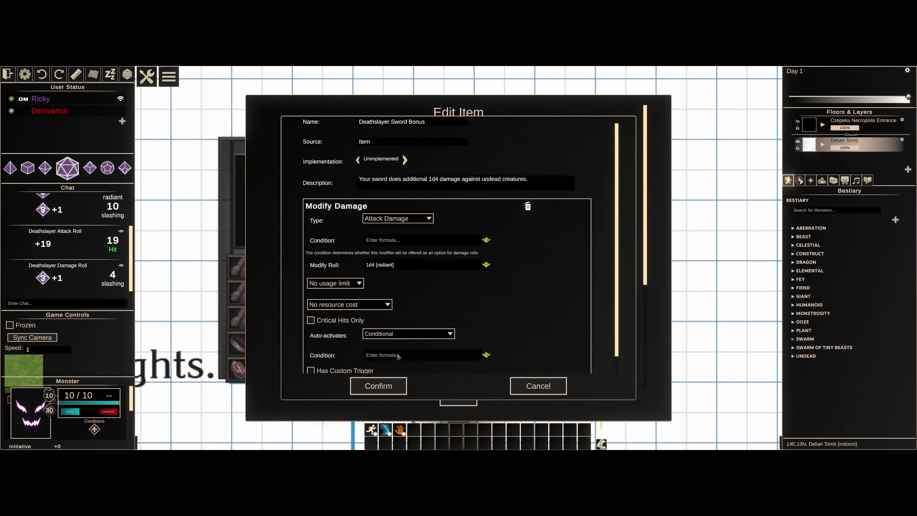
{"action": "type", "text": "Ta"}
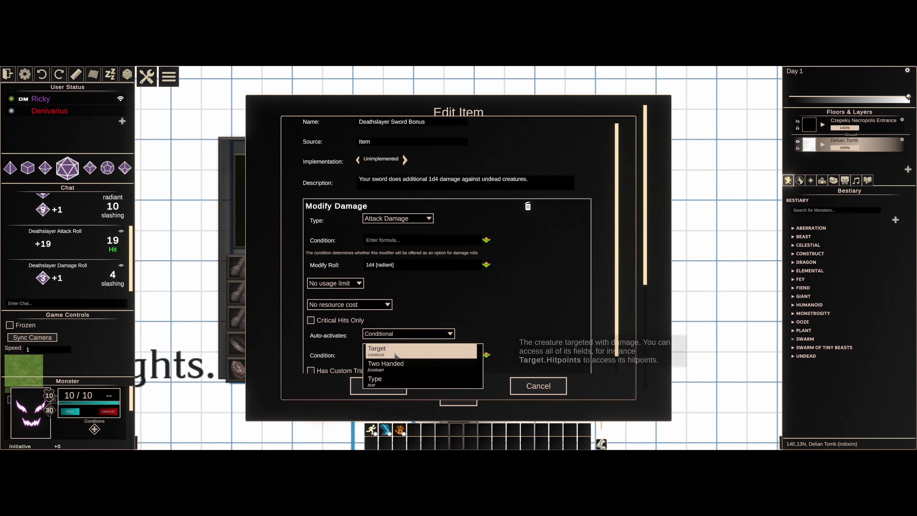